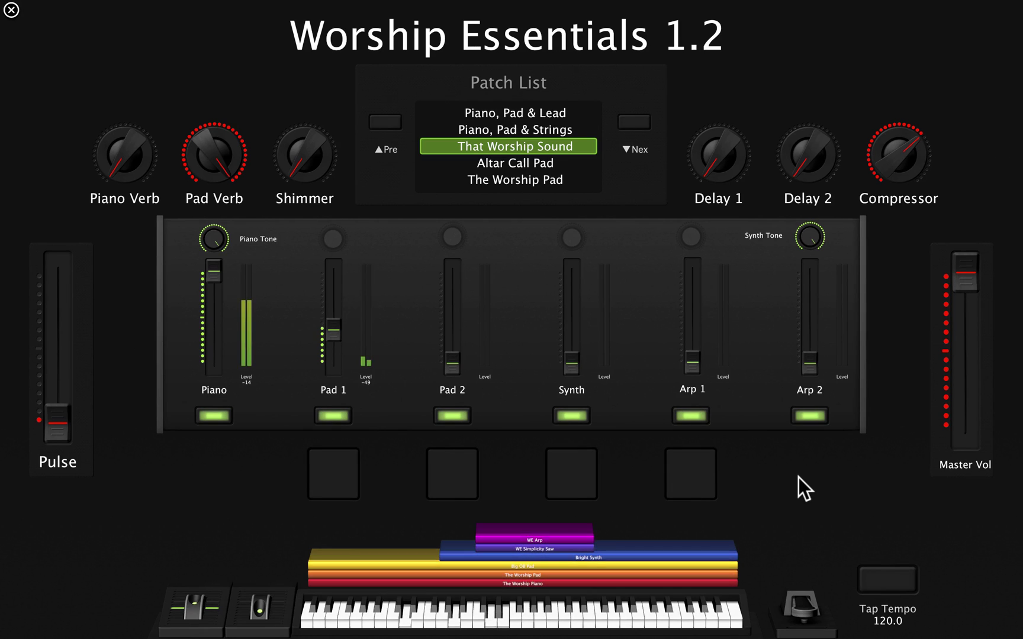
- Enter Layout mode and delete a trial fifth drum pad, leaving four pads below the faders
left_click(12, 10)
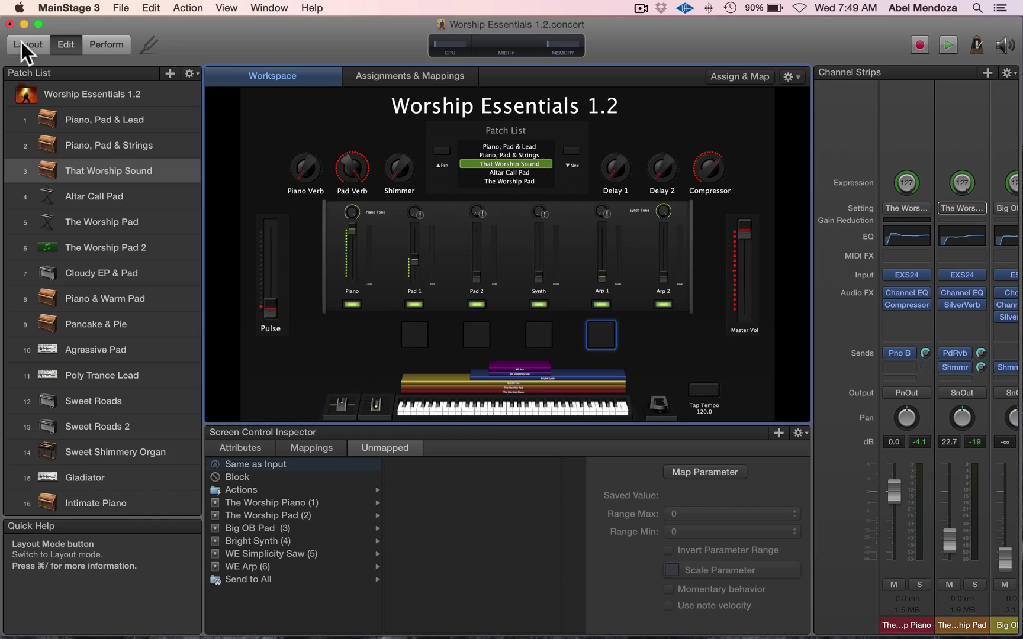
left_click(21, 42)
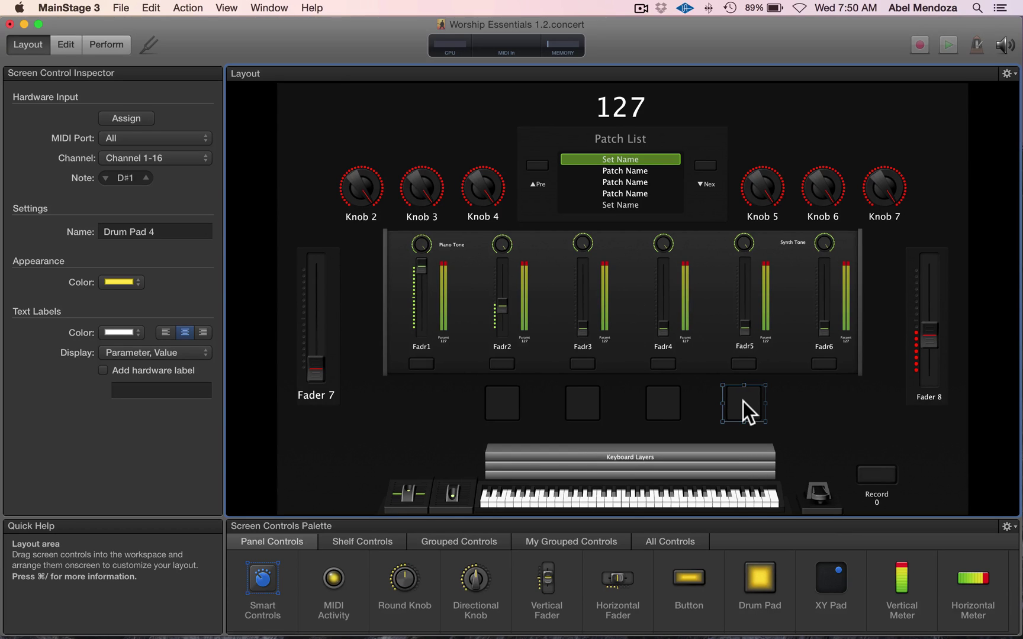
left_click_drag(757, 589, 443, 402)
key("Delete")
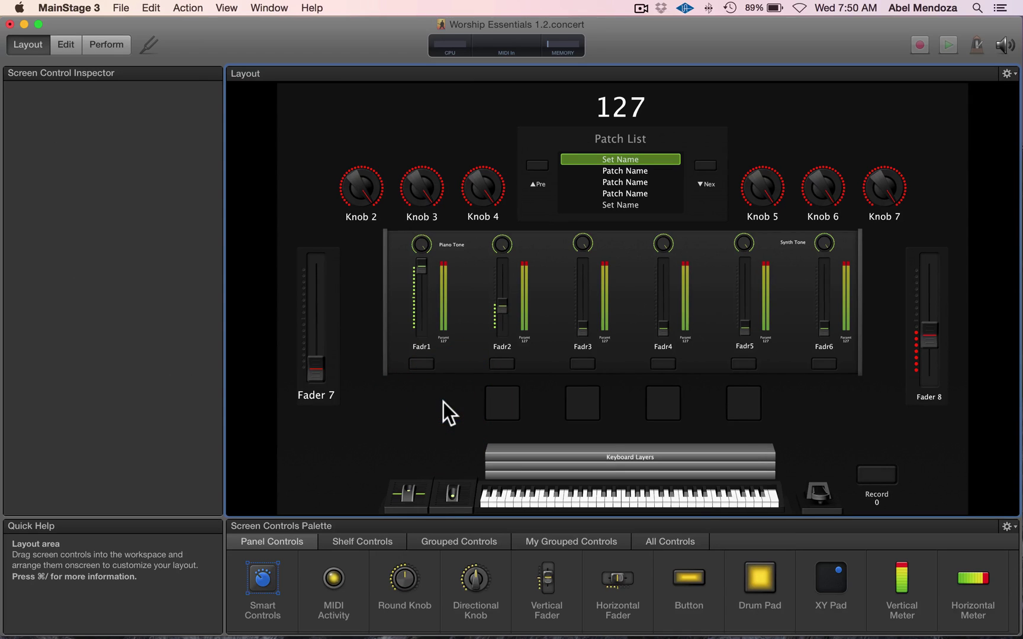
- Learn notes C3 and D3 from the Akai MPK88 for drum pads 1 and 2
left_click(502, 404)
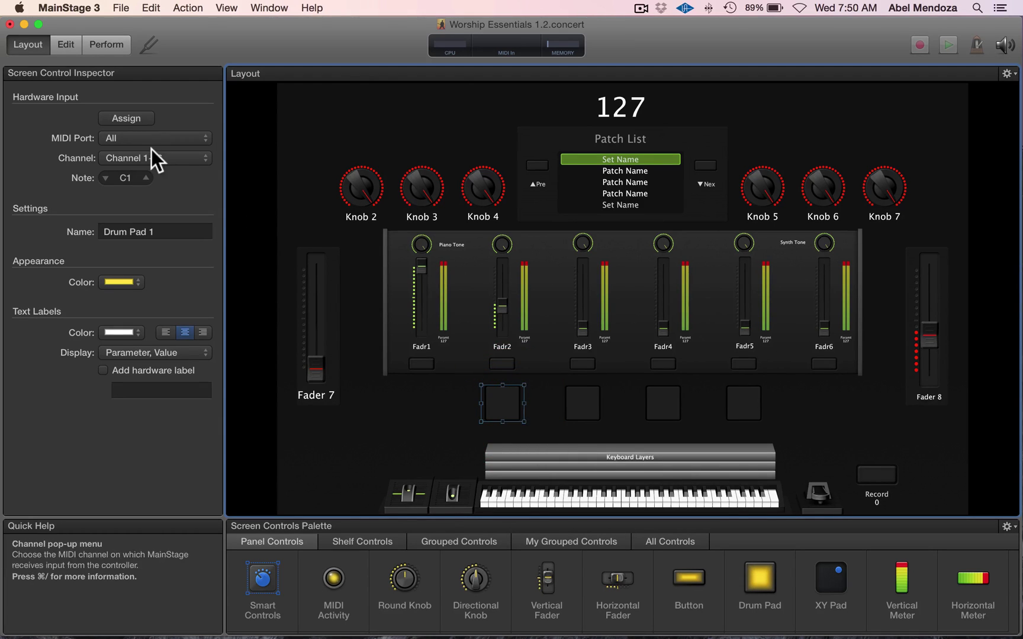
left_click(133, 117)
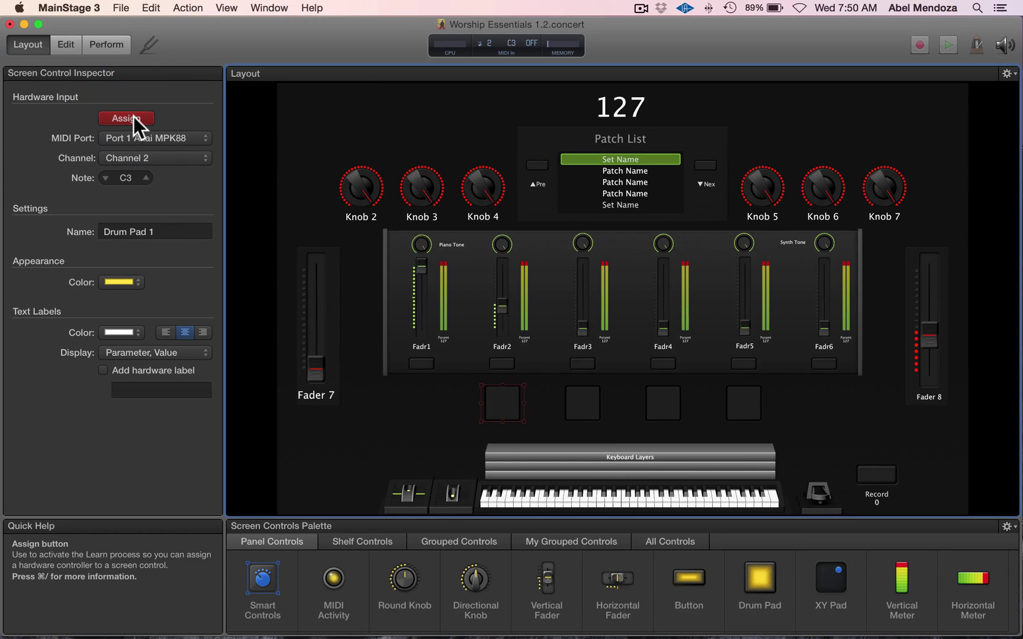
left_click(133, 117)
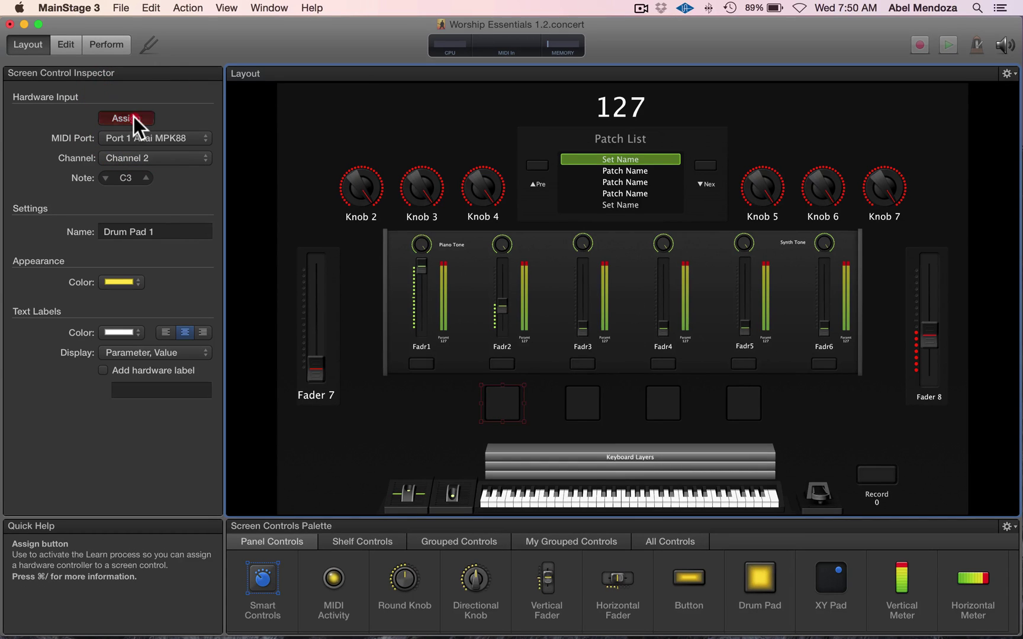
left_click(584, 405)
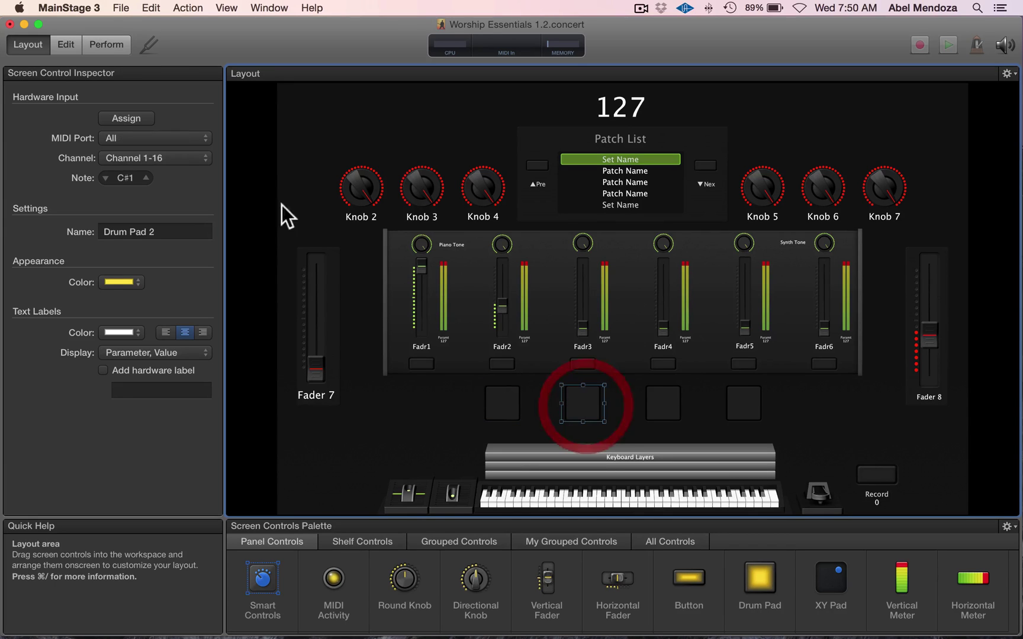
left_click(134, 116)
left_click(136, 116)
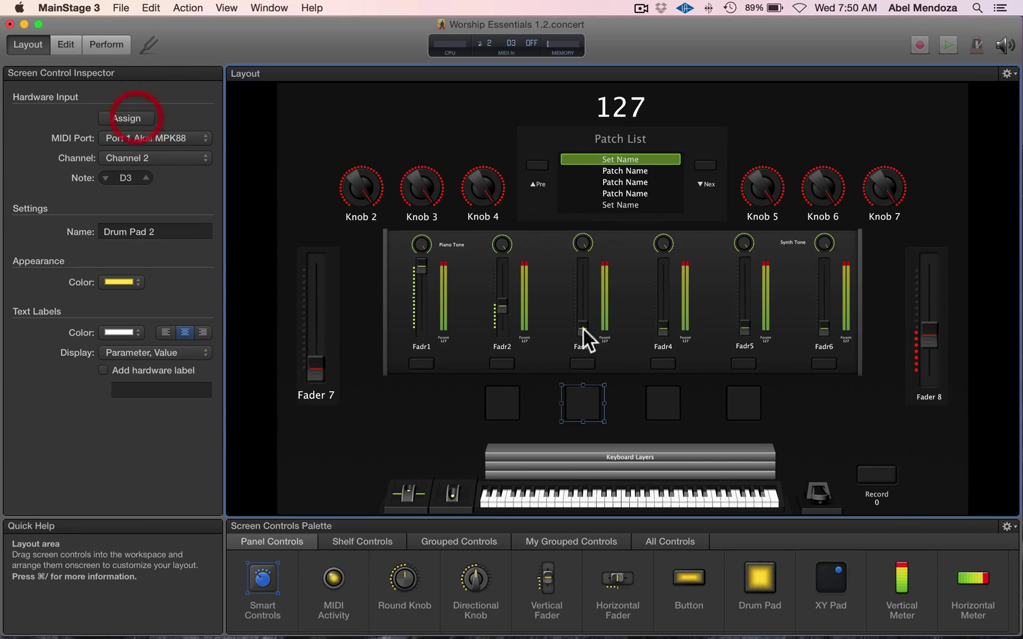
- Learn notes E3 and F3 from the Akai MPK88 for drum pads 3 and 4
left_click(648, 403)
left_click(129, 118)
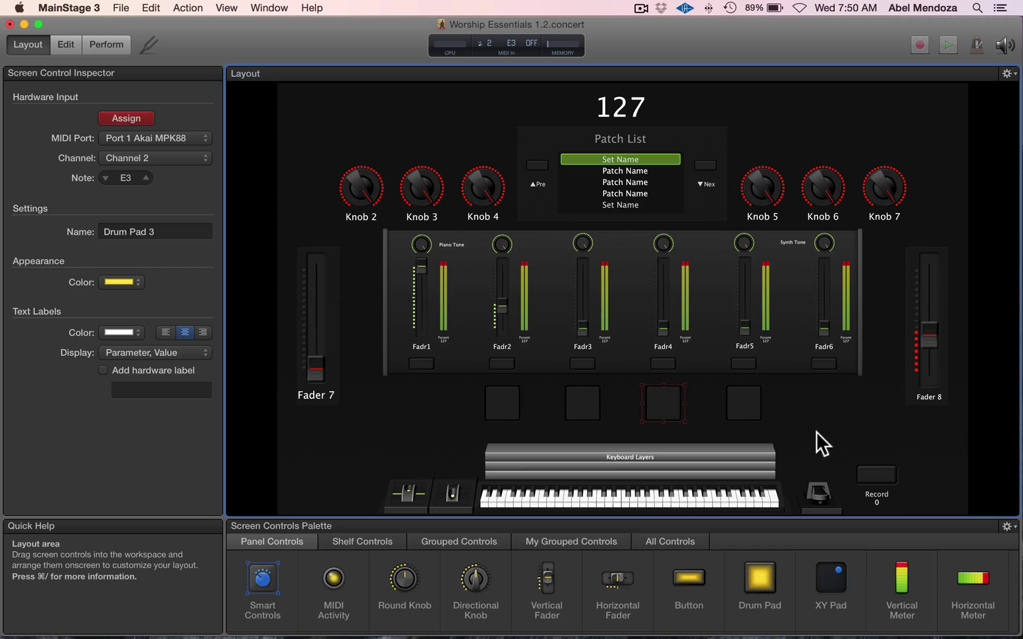
left_click(747, 403)
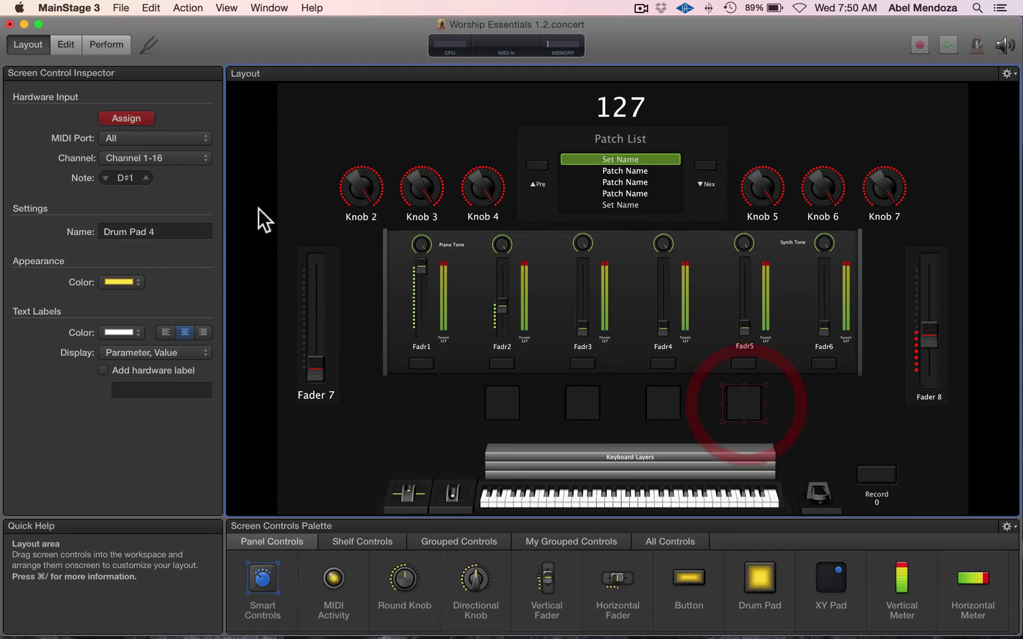
left_click(130, 116)
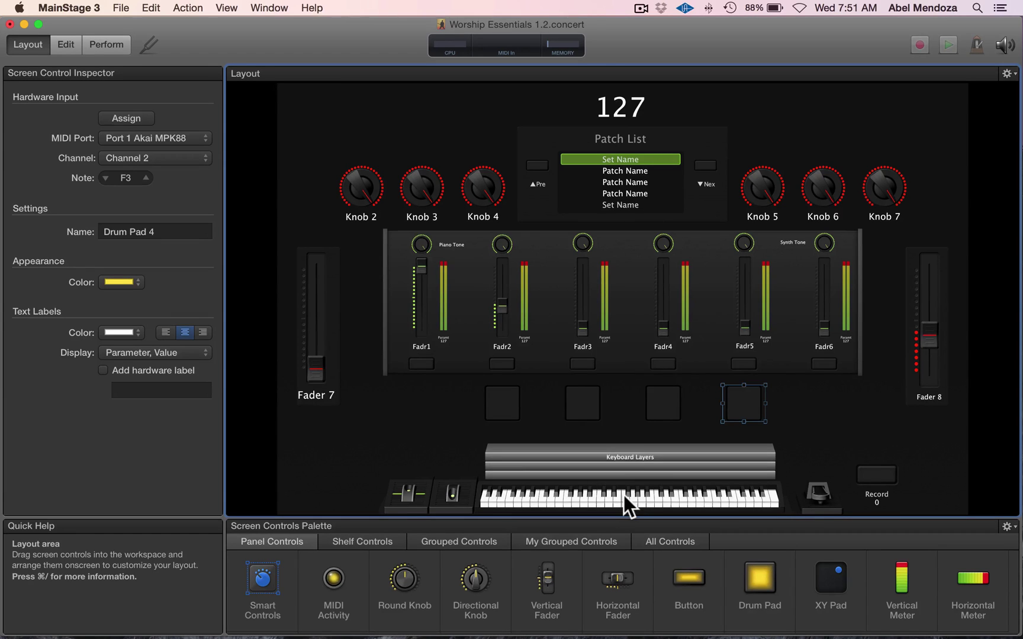
- Map the on-screen keyboard to the Akai MPK88 on channel 1, then return to Edit mode
left_click(623, 495)
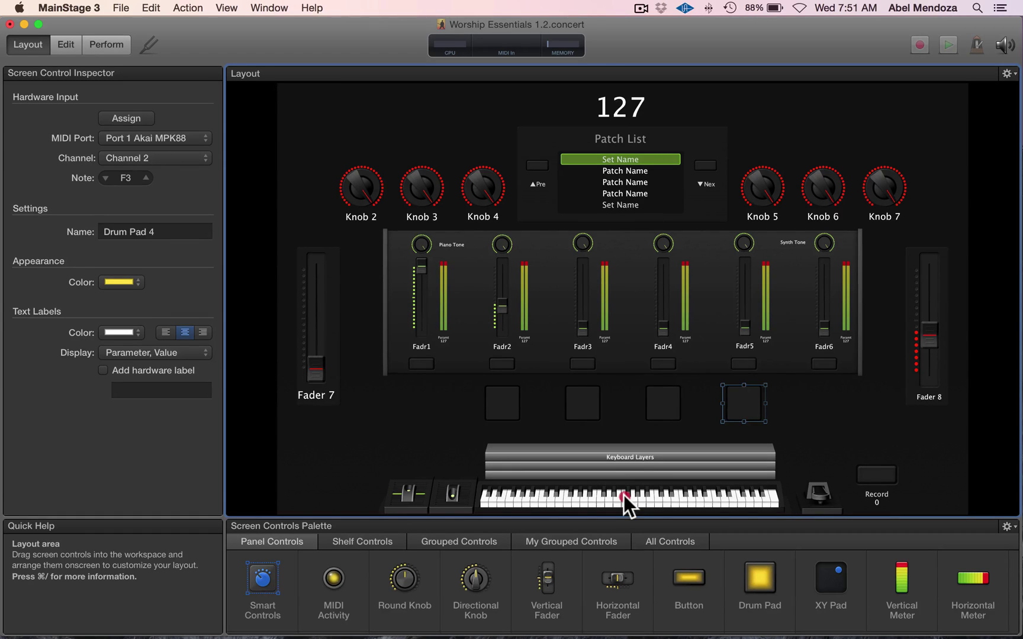
left_click(130, 117)
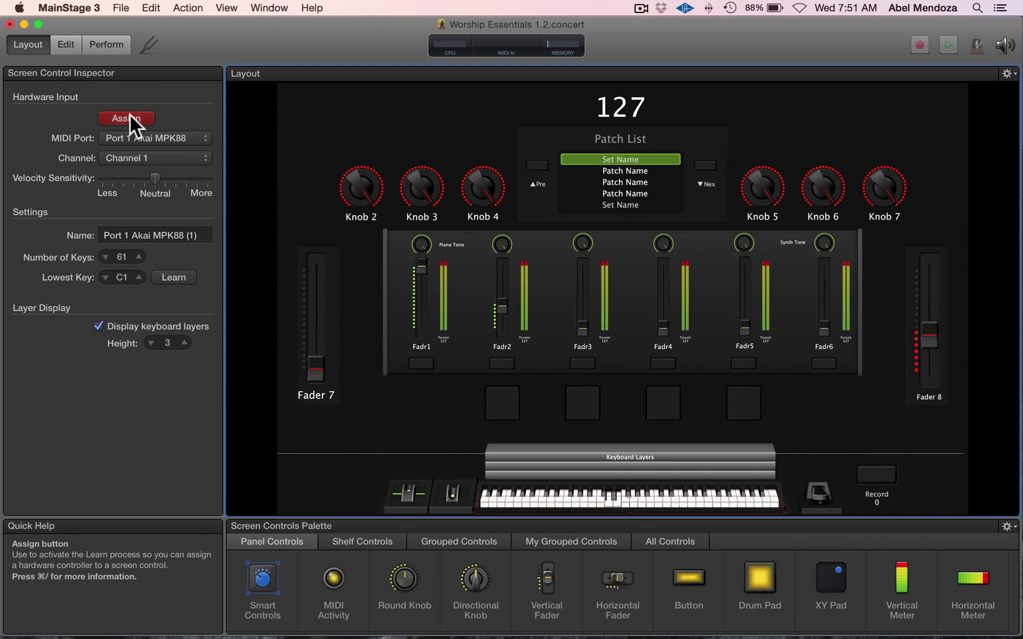
left_click(128, 116)
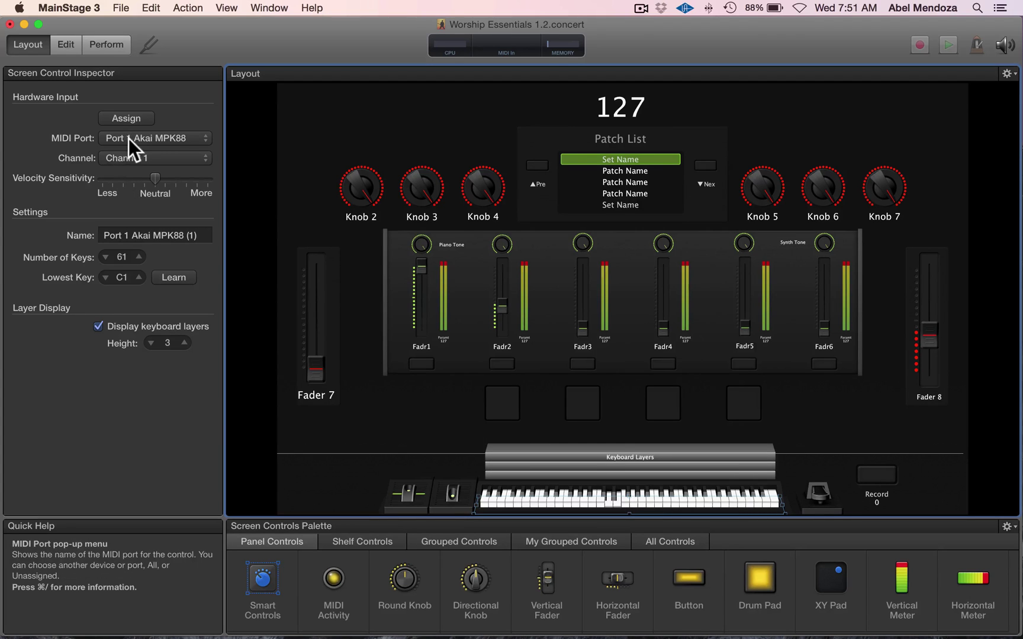
left_click(499, 408)
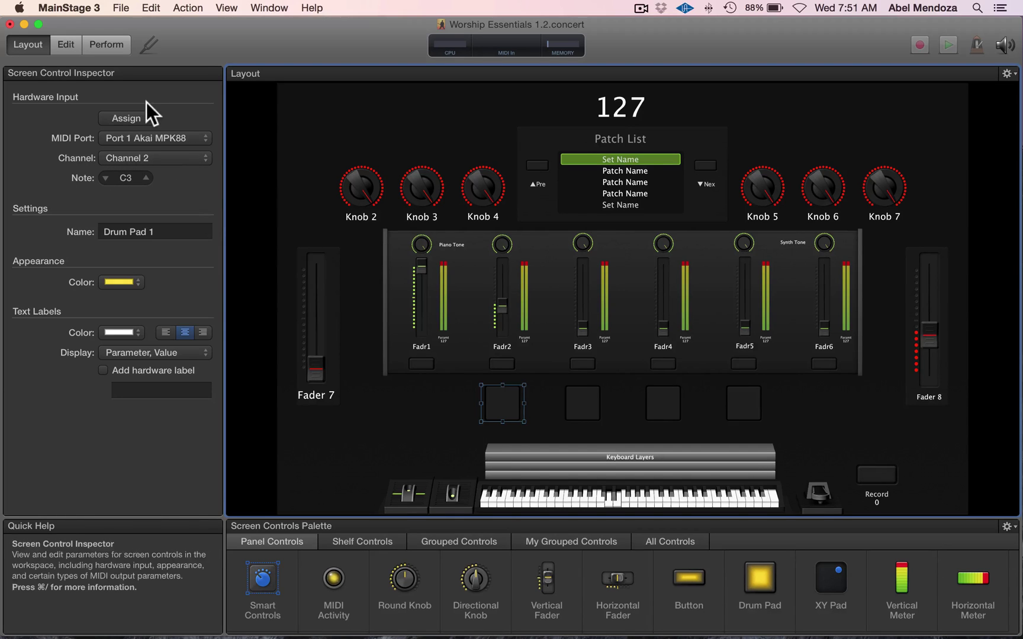
left_click(66, 45)
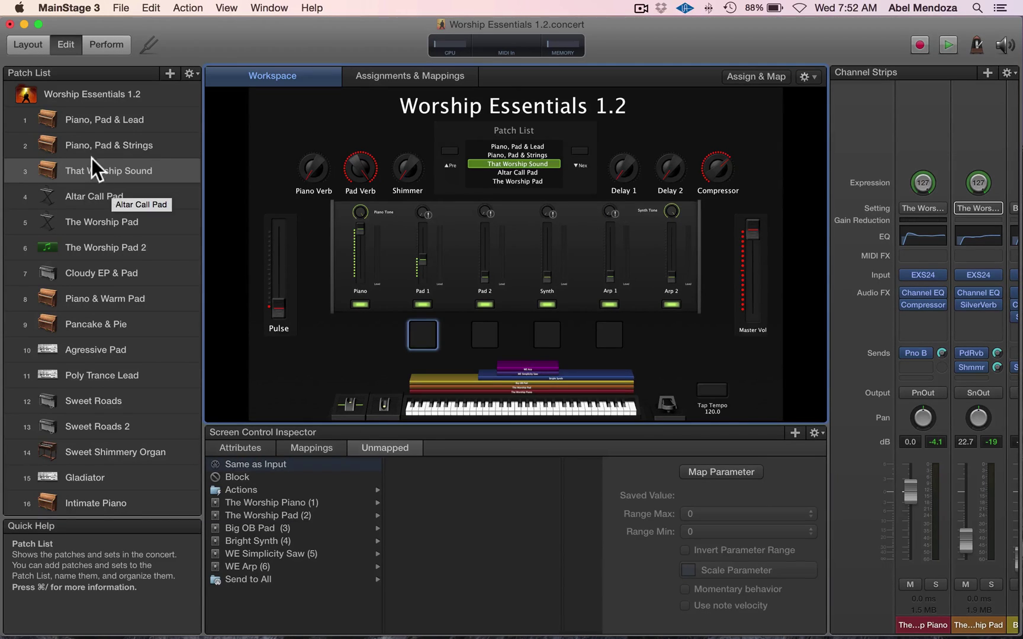
- Check the Piano, Pad & Lead through Altar Call Pad patches, then select the Worship Essentials 1.2 concert
left_click(94, 144)
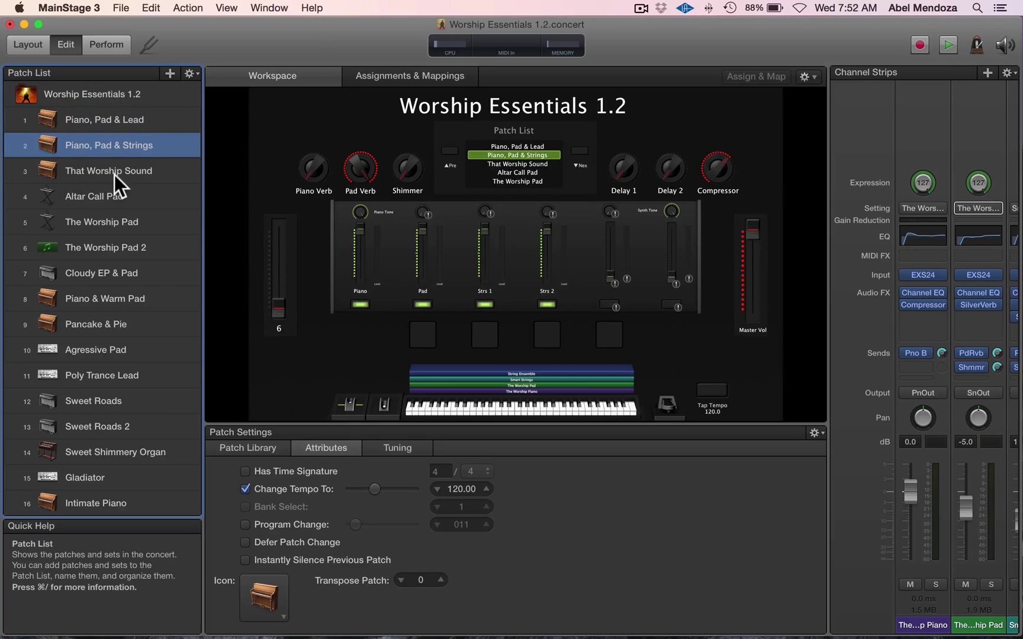
left_click(109, 93)
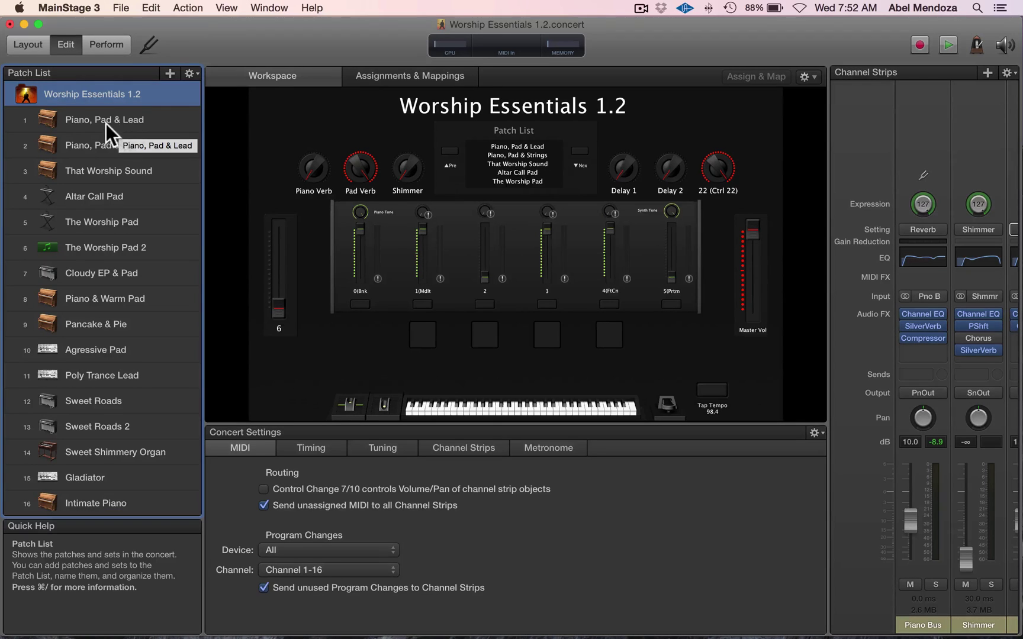
left_click(107, 122)
left_click(108, 145)
left_click(104, 169)
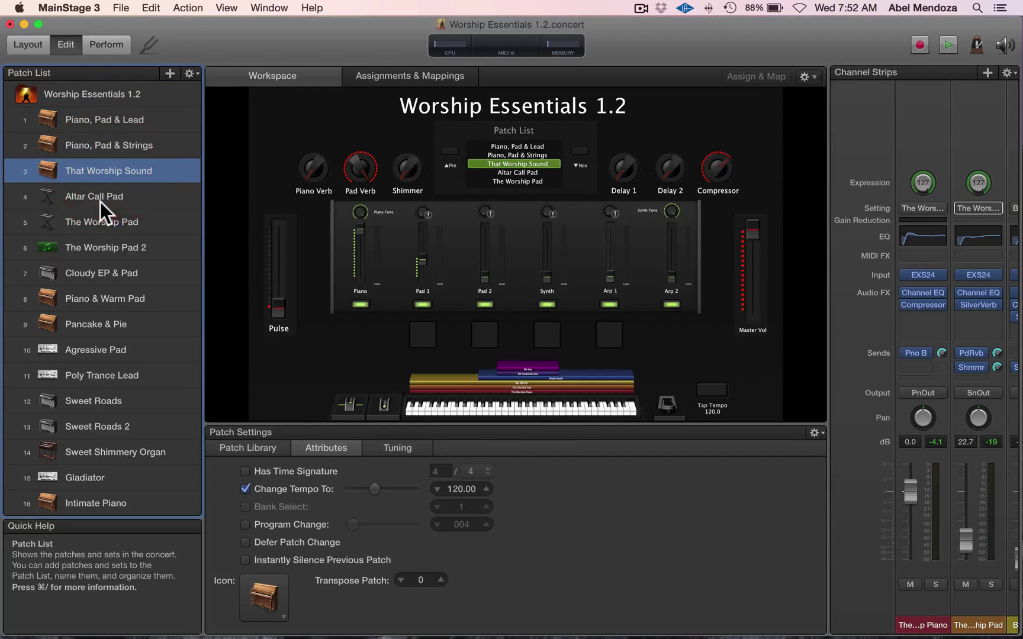
left_click(102, 197)
left_click(104, 93)
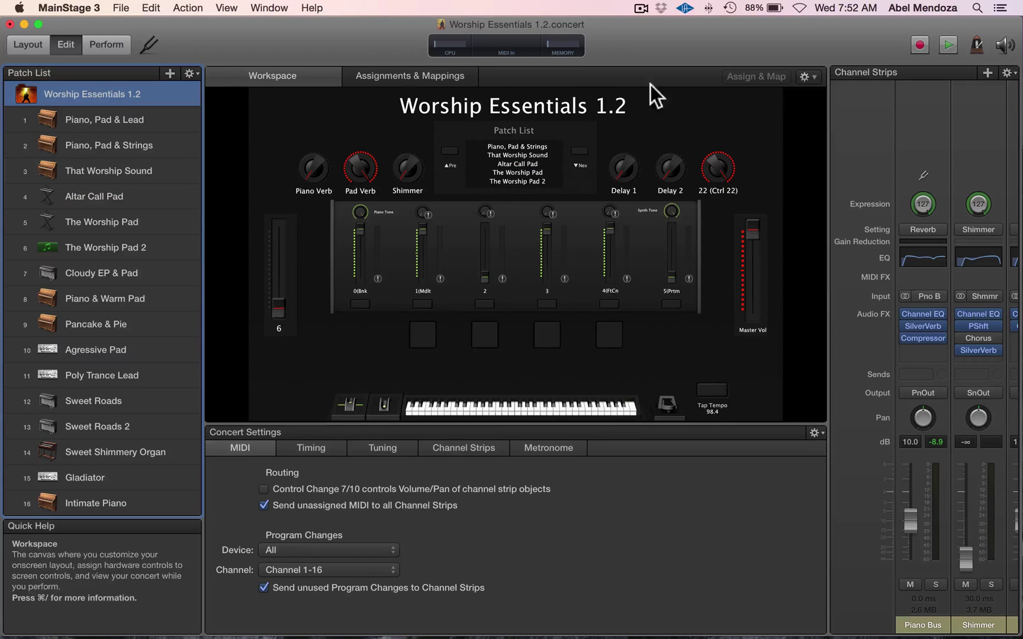
- Create a new concert-level instrument channel strip, Inst 36
left_click(986, 74)
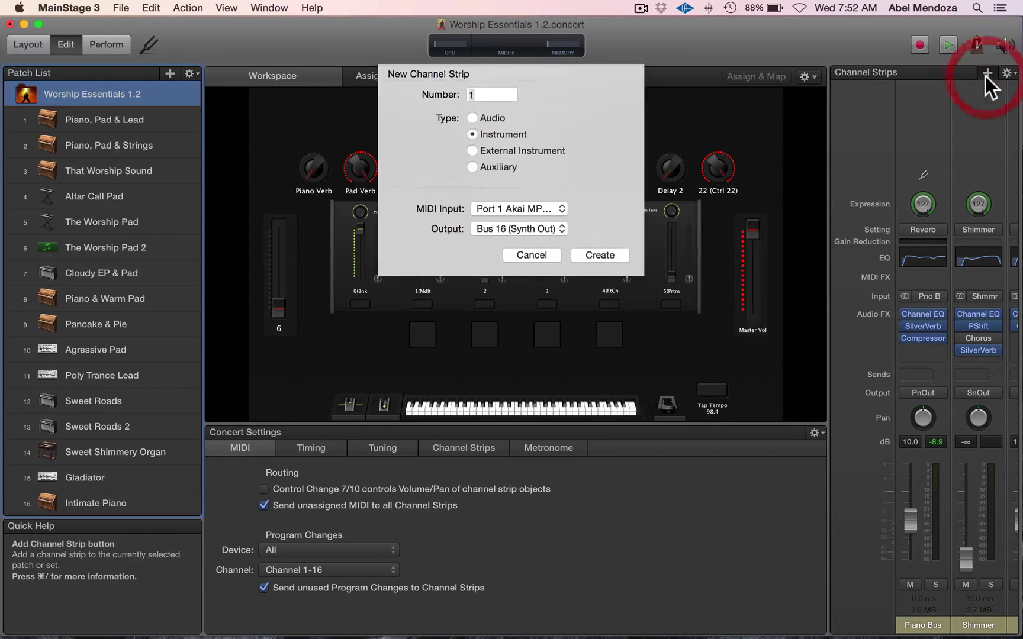
left_click(597, 261)
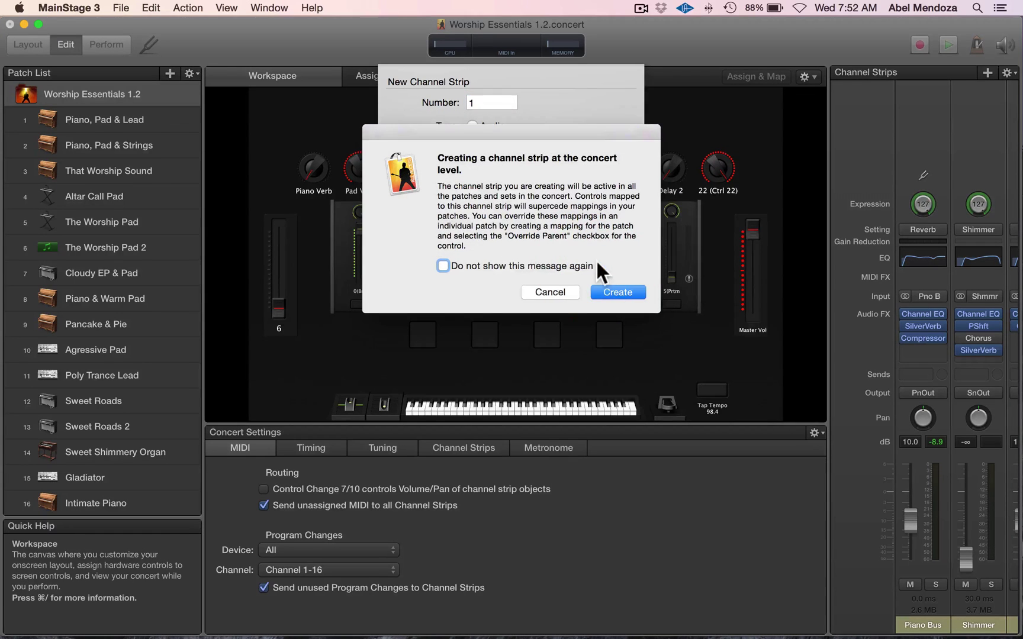
left_click(616, 293)
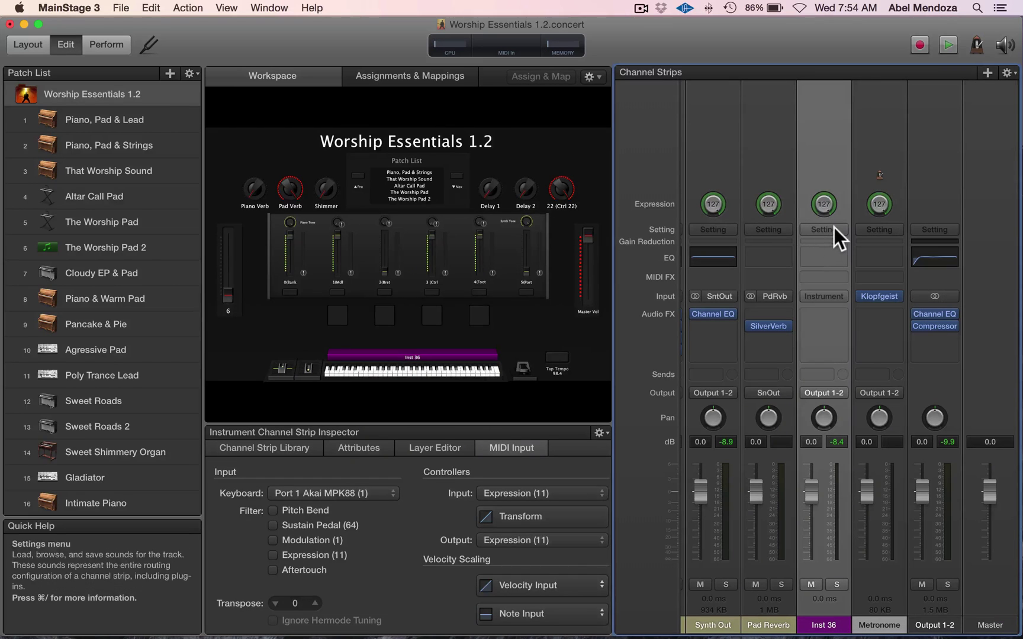
- Browse Inst 36's saved channel strip settings, then close the list without choosing one
left_click(834, 227)
mouse_move(870, 378)
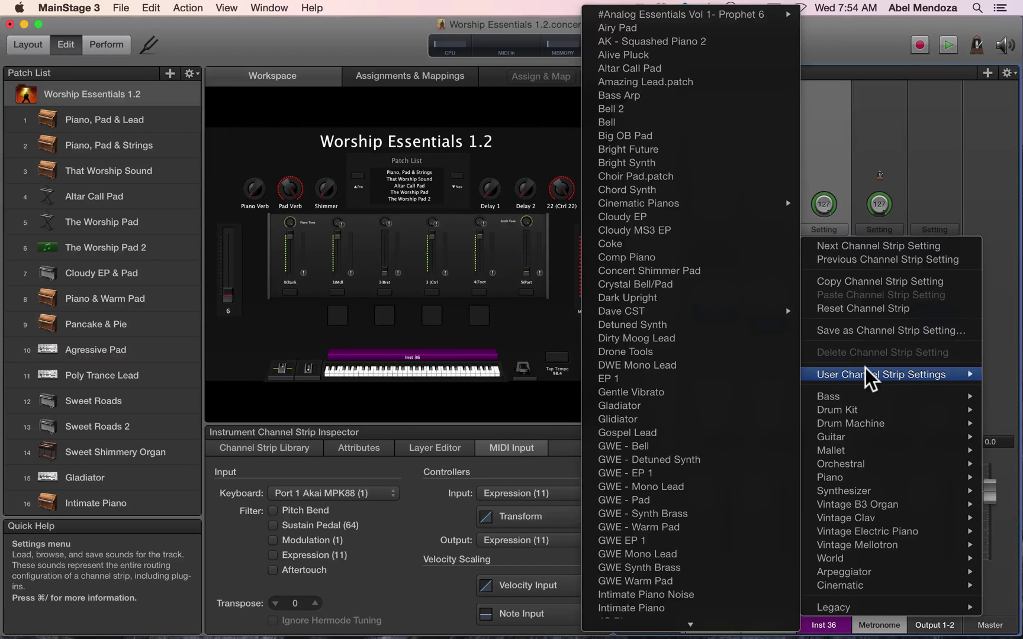
scroll(627, 303, "down", 15)
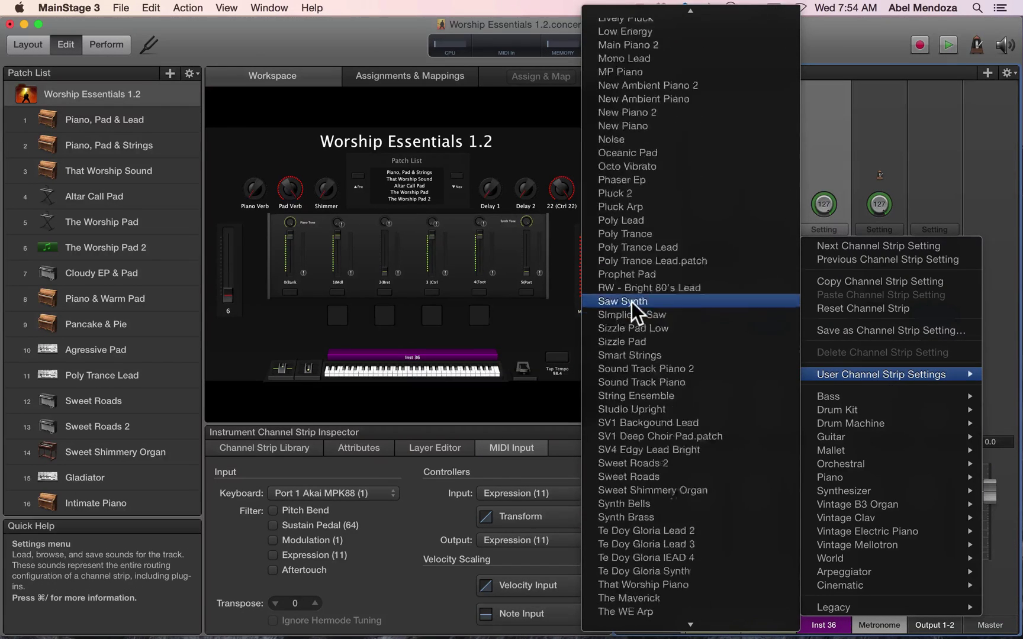
scroll(631, 301, "down", 5)
left_click(216, 57)
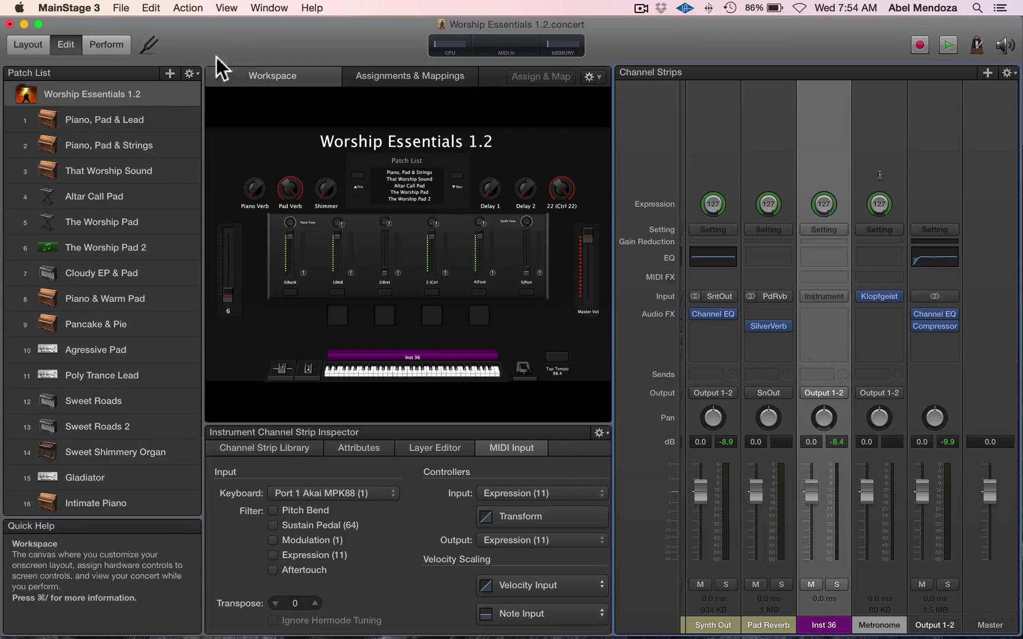
- Copy The Worship Pad strip setting from Piano, Pad & Lead and return to Inst 36 at concert level
left_click(118, 115)
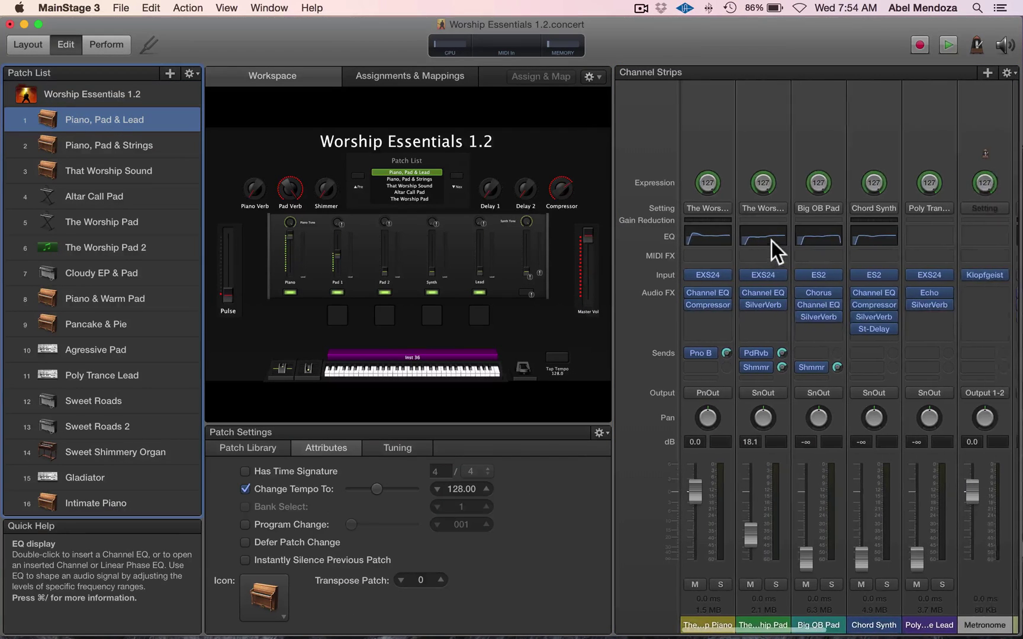
left_click(768, 207)
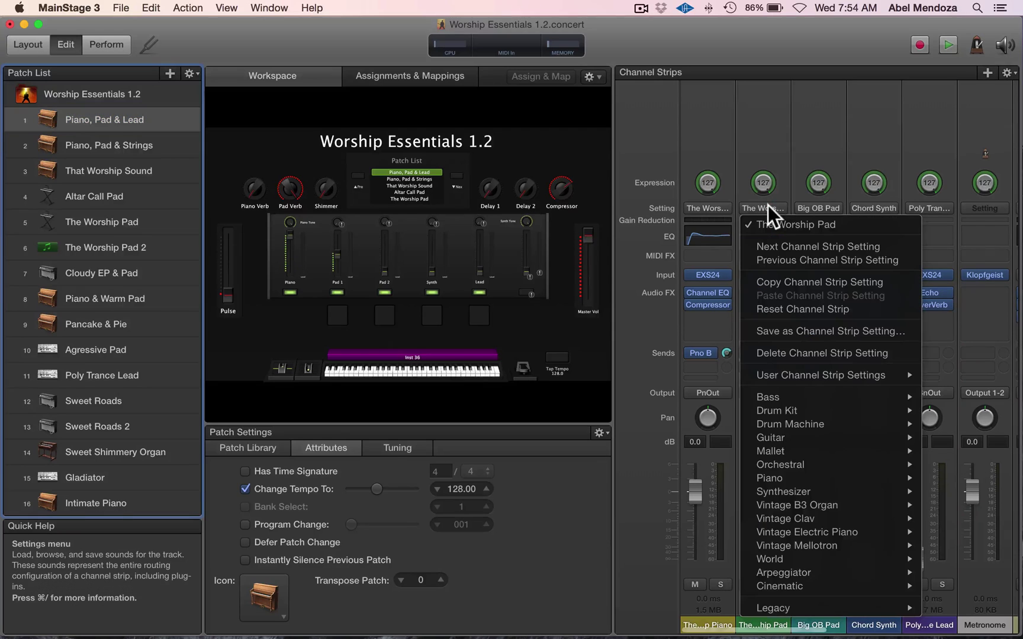
left_click(780, 282)
left_click(88, 93)
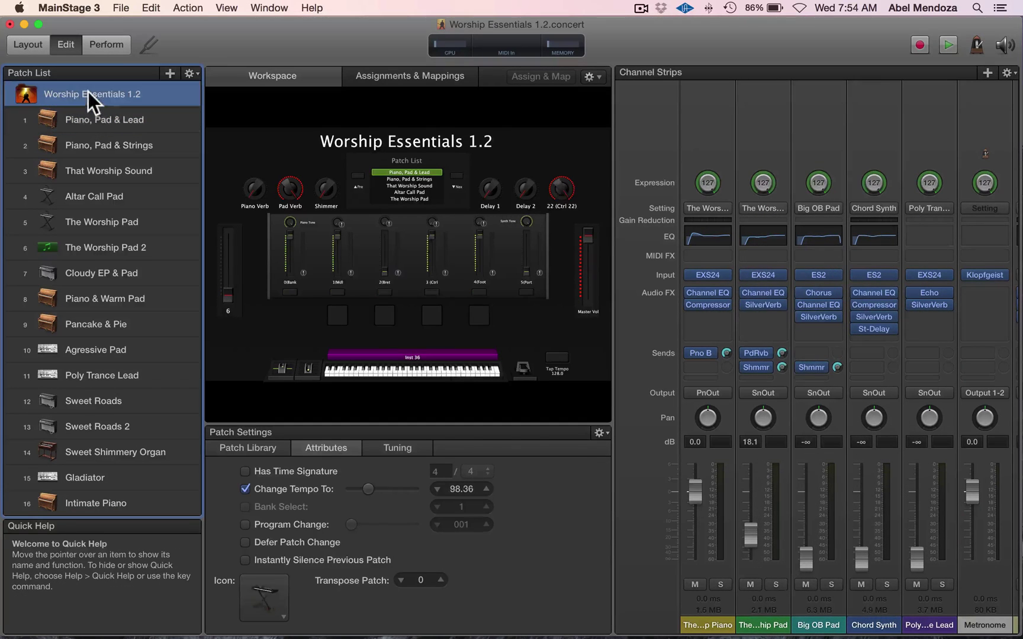
scroll(864, 291, "right", 10)
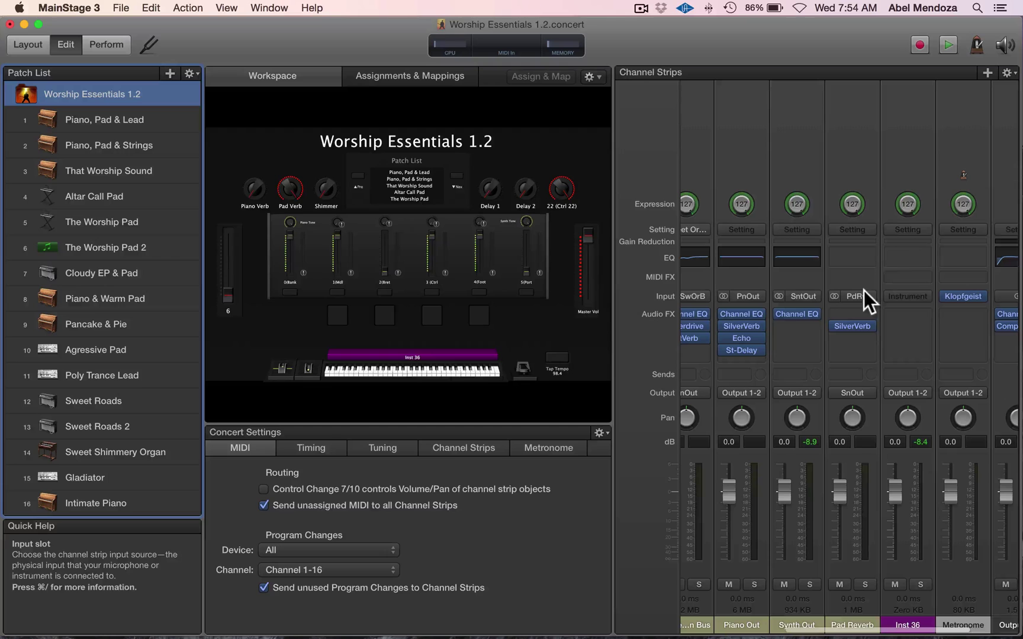
left_click(908, 229)
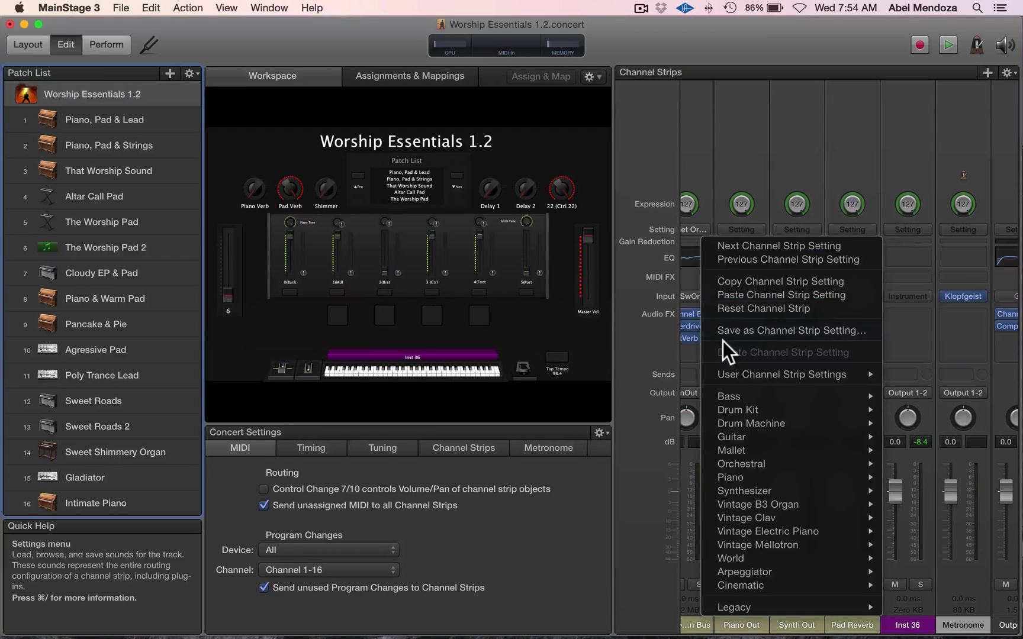
- Paste The Worship Pad setting onto the concert strip and set its volume to 0 dB
left_click(749, 295)
double_click(899, 441)
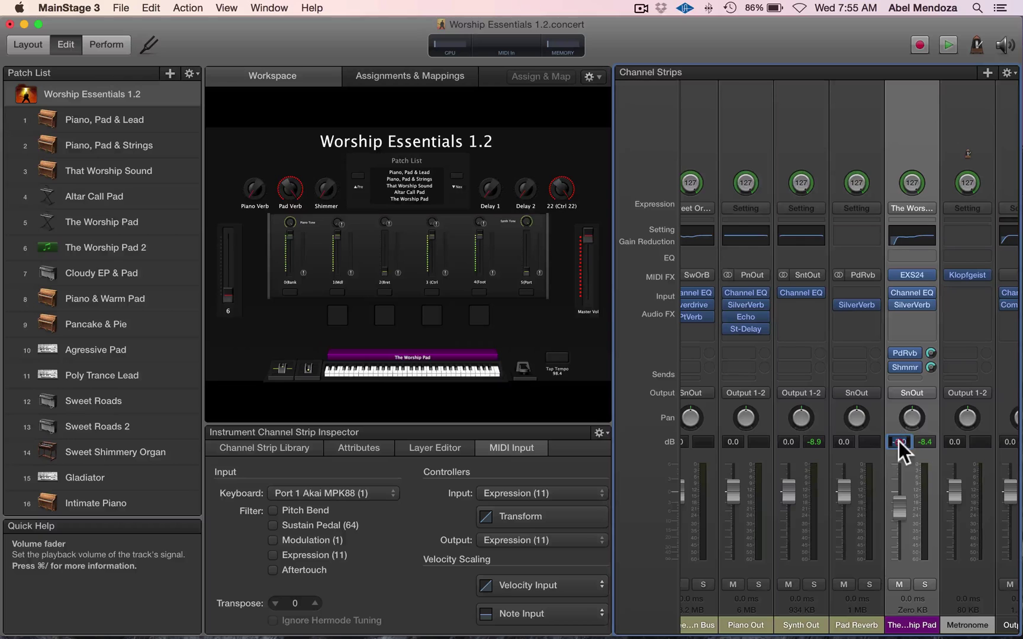
type("0")
key("Return")
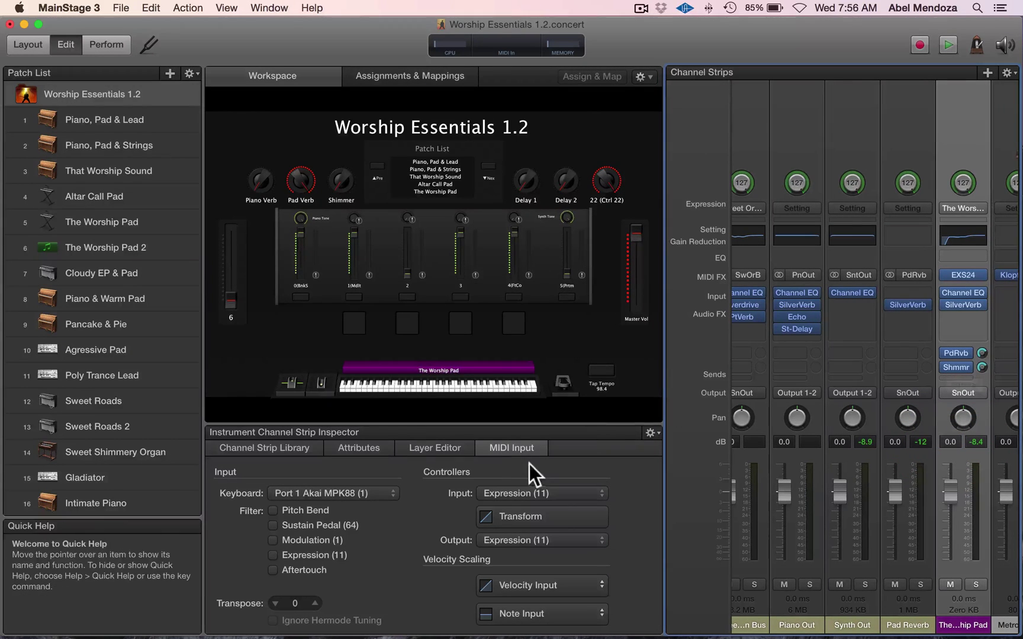
- Set the strip's MIDI keyboard input to None and widen the workspace canvas
left_click(508, 445)
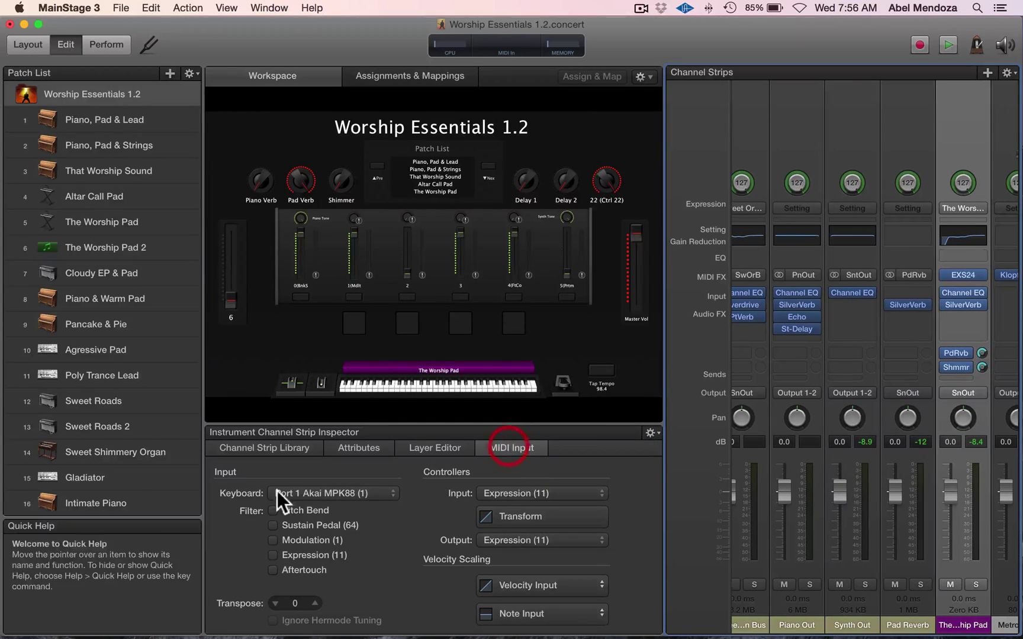
left_click(341, 493)
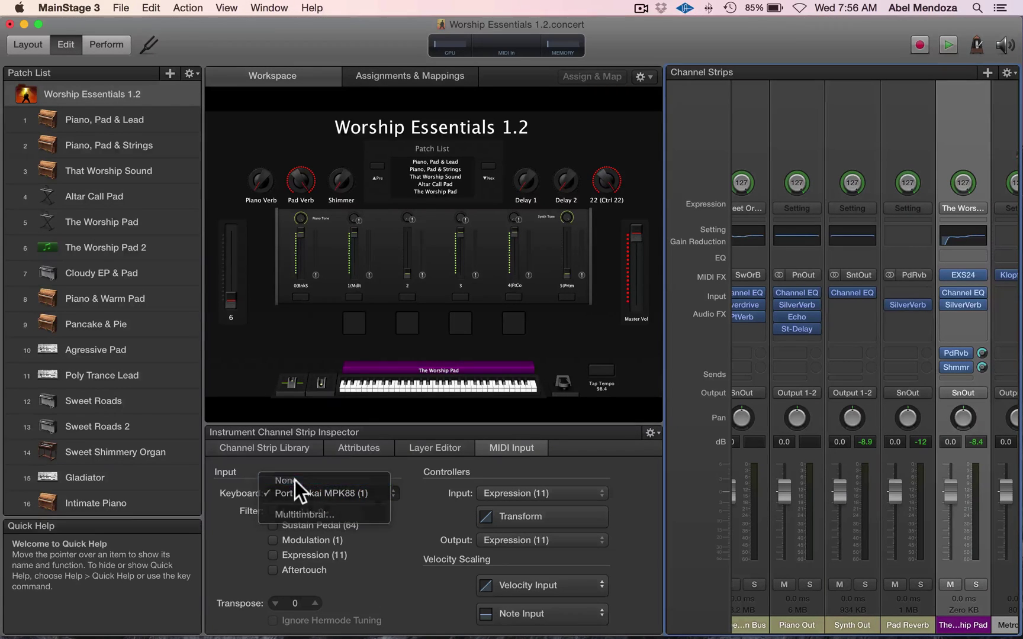
left_click(295, 480)
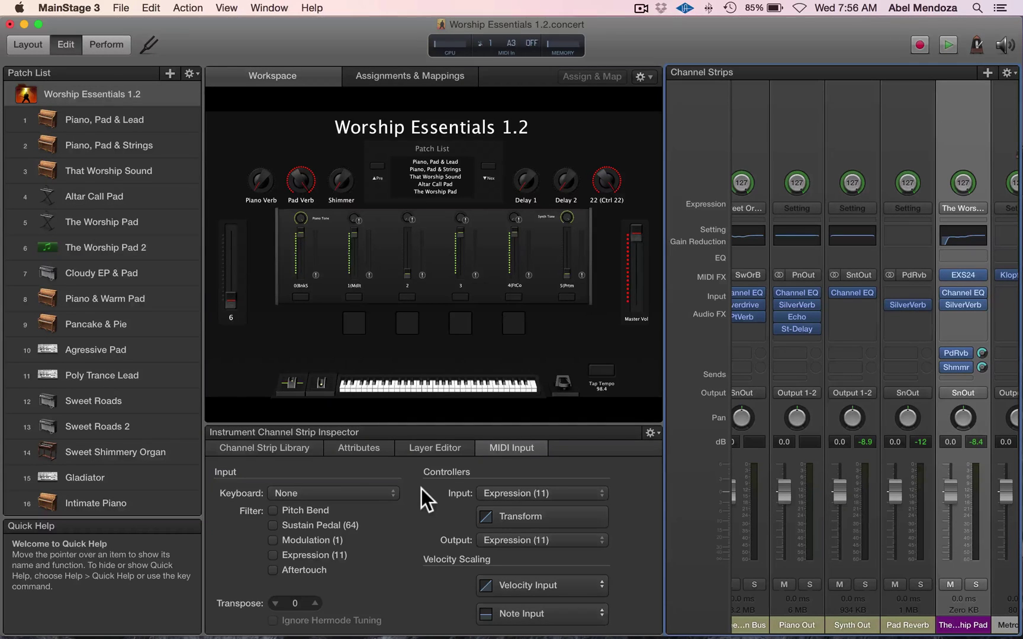
left_click_drag(665, 355, 841, 355)
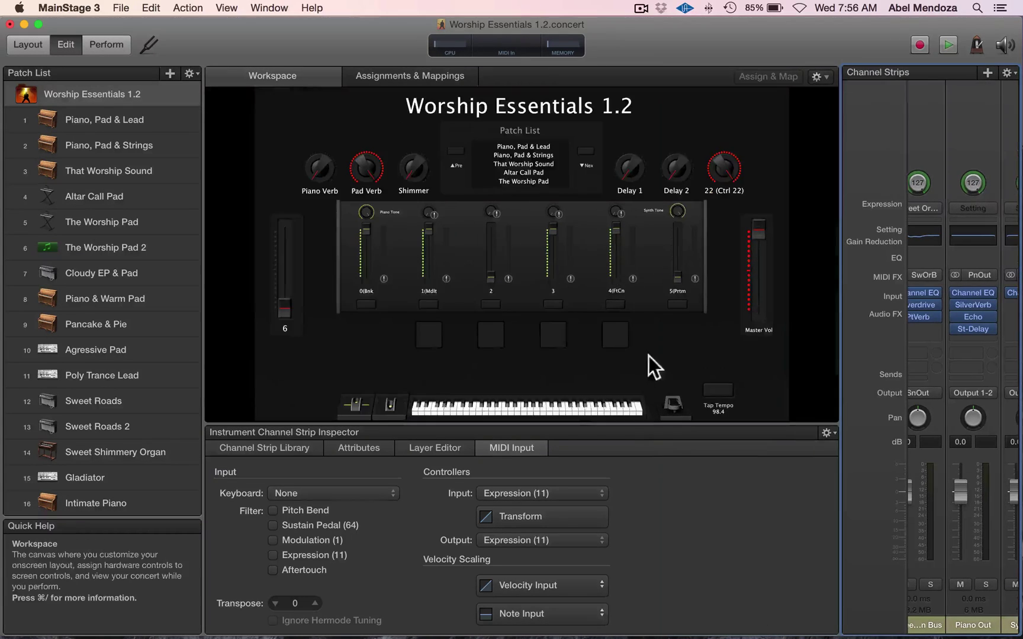
- Map the first drum pad to The Worship Pad (8) MIDI note C3, range 60–60
left_click(427, 337)
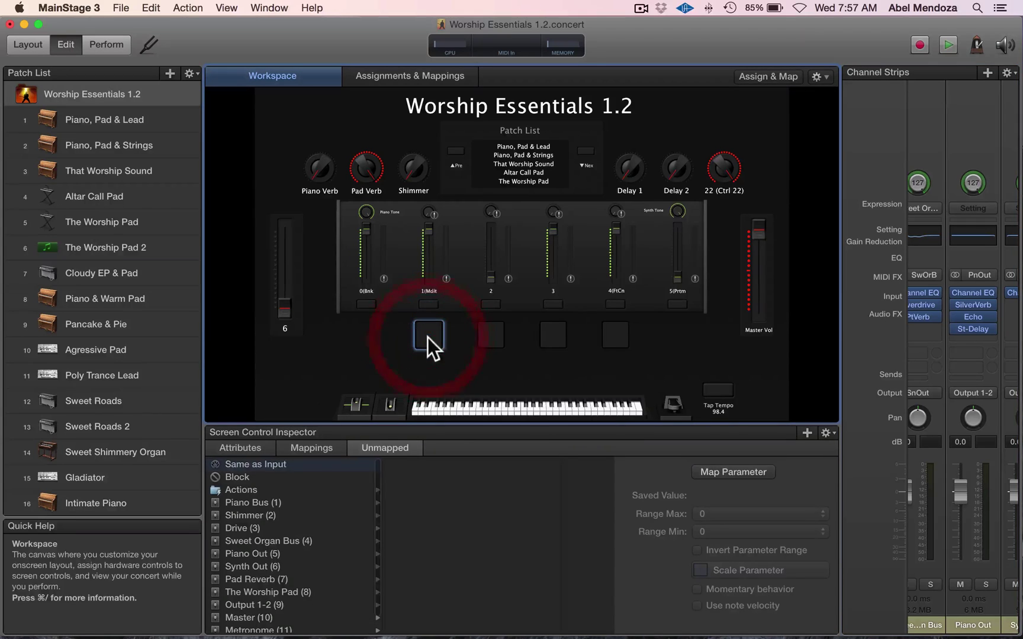
scroll(275, 560, "down", 1)
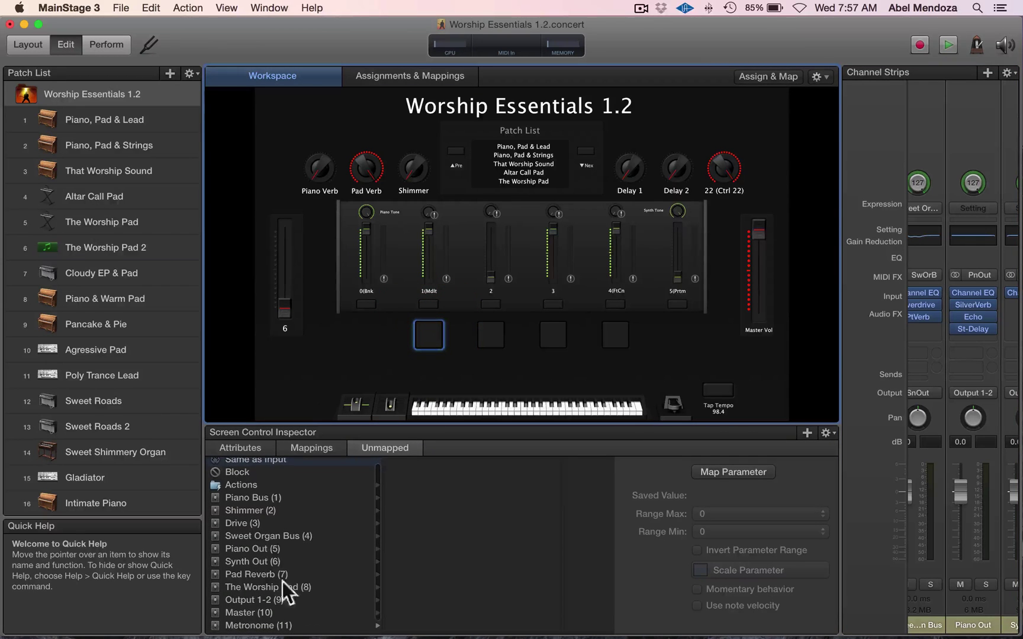
left_click(247, 586)
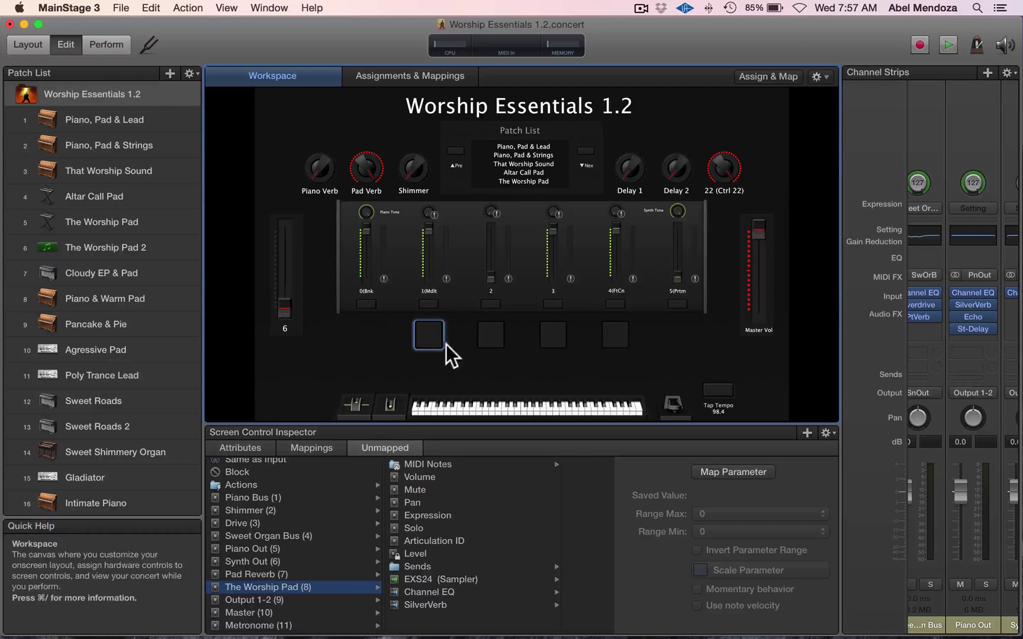
left_click(416, 464)
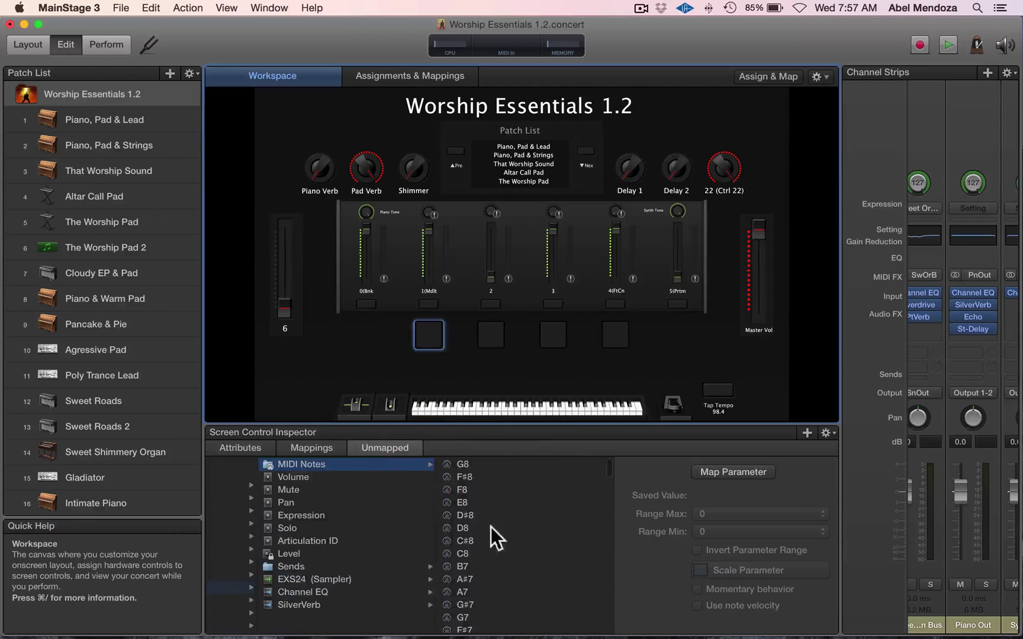
scroll(480, 547, "down", 5)
scroll(480, 546, "down", 6)
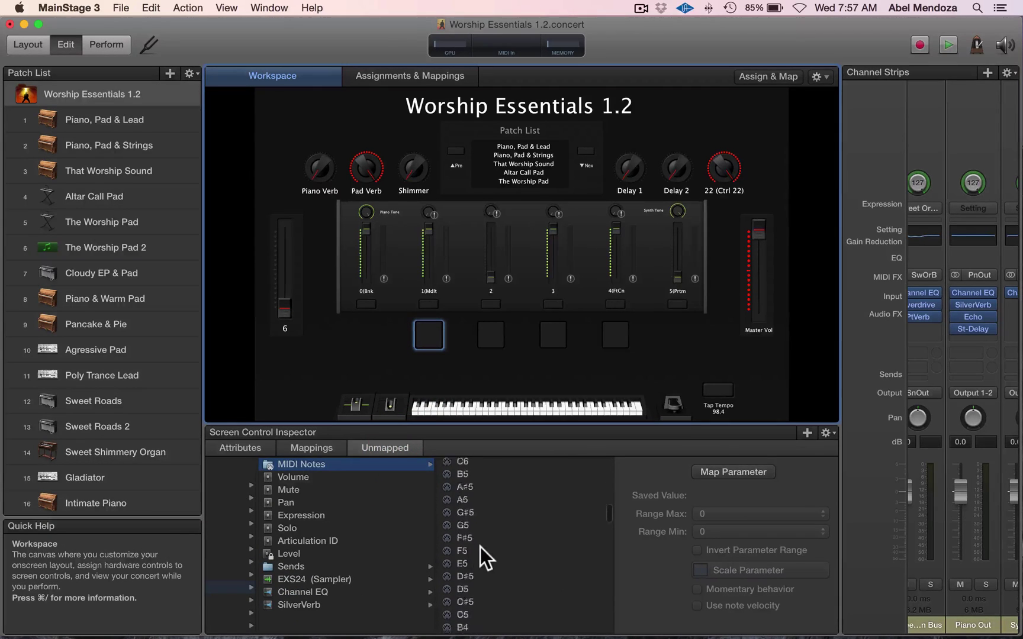
scroll(476, 582, "down", 4)
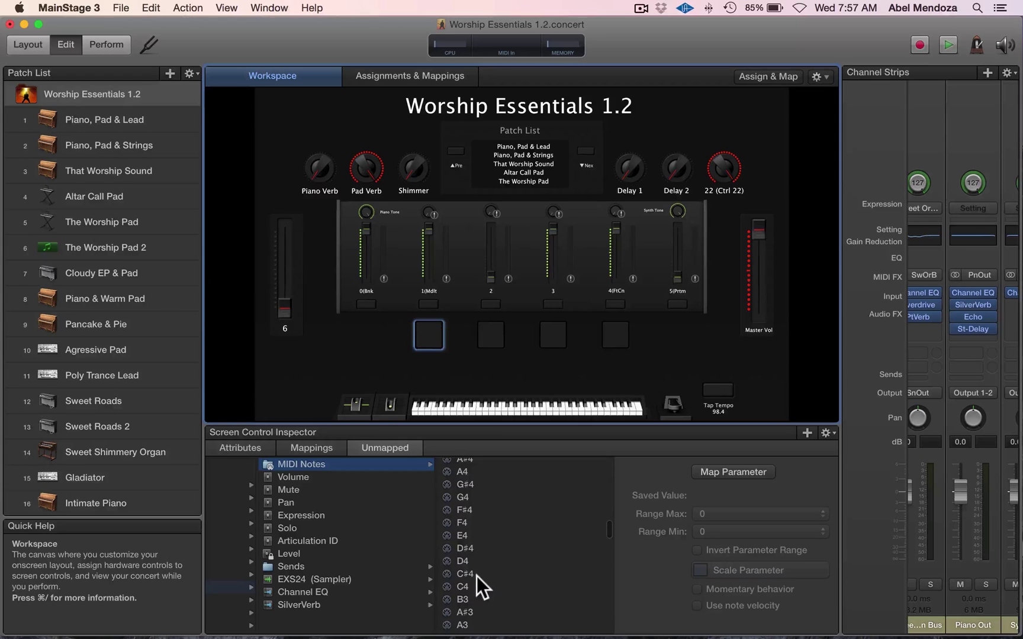
scroll(469, 579, "down", 2)
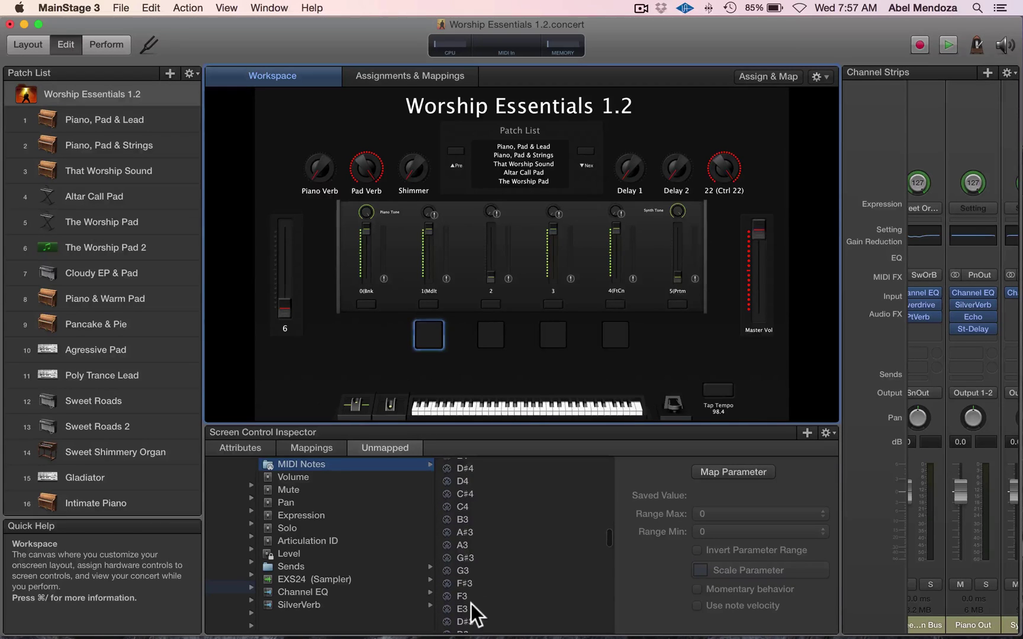
left_click(466, 608)
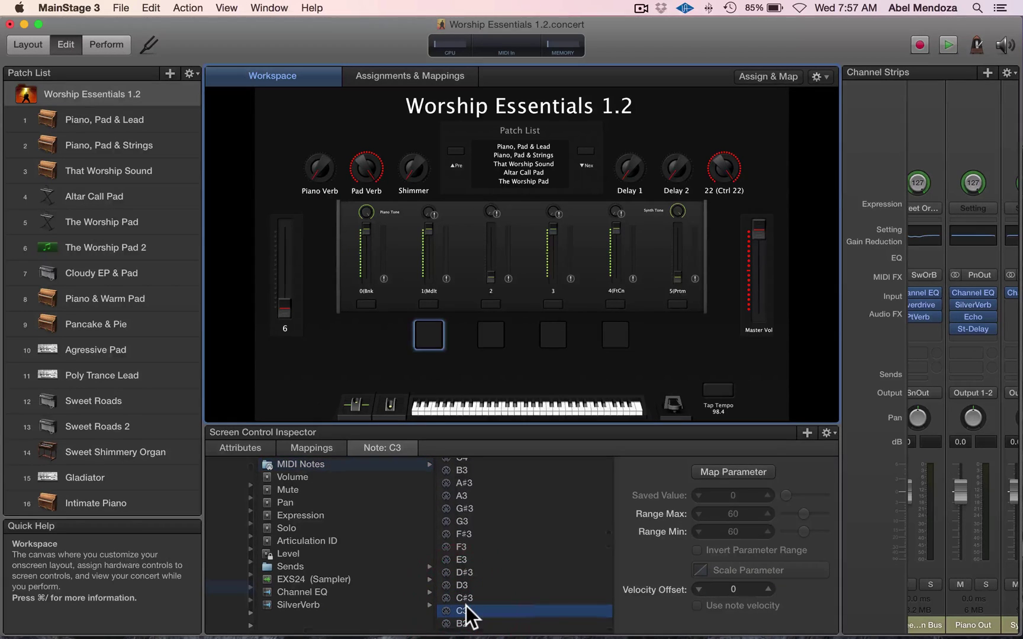
- Map the second drum pad to The Worship Pad MIDI note D3
left_click(490, 337)
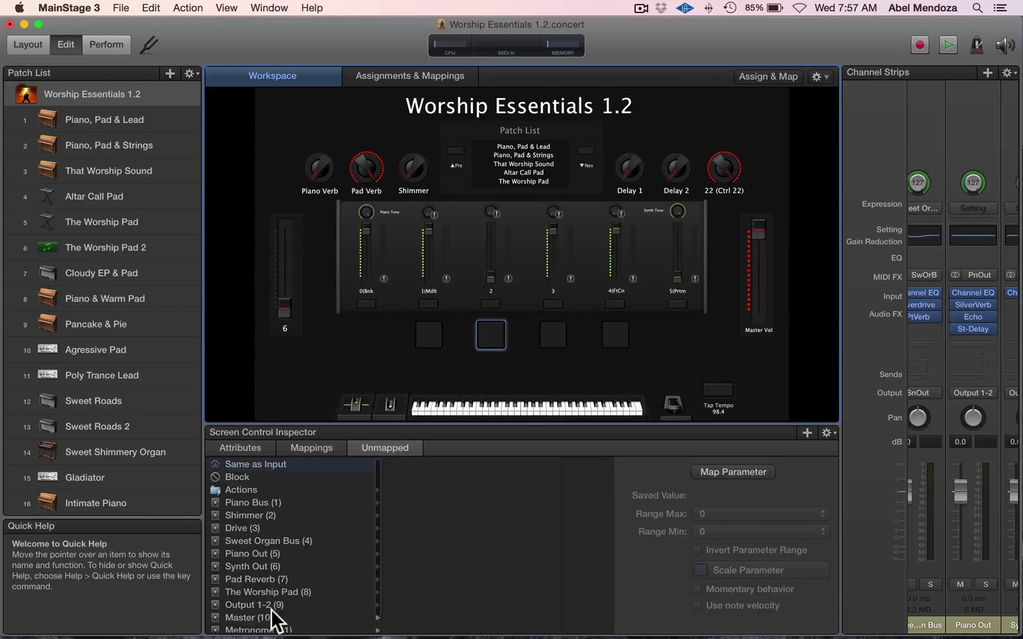
left_click(265, 589)
left_click(427, 467)
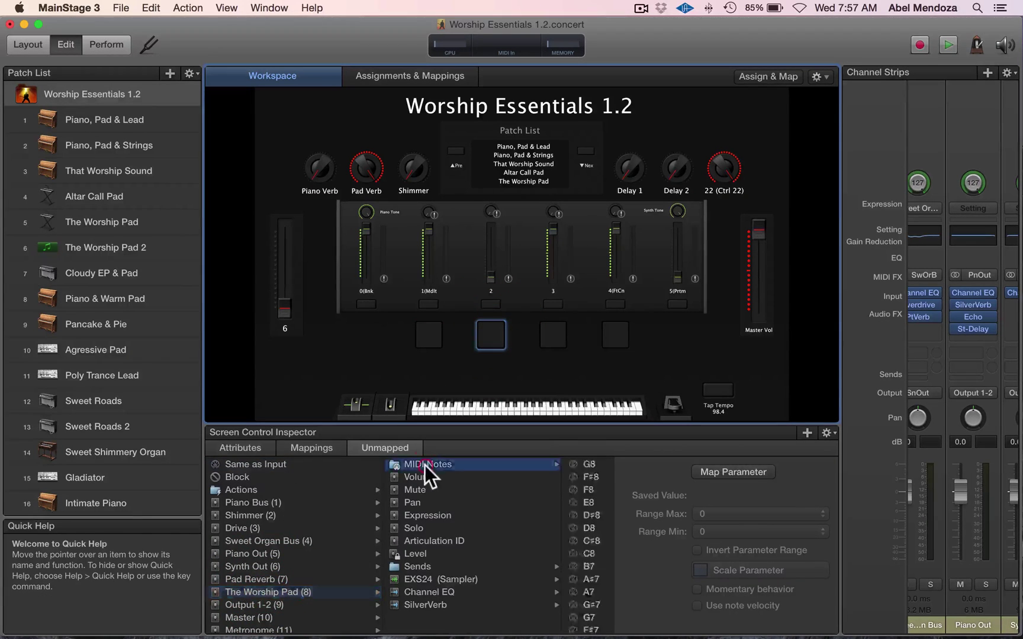
scroll(450, 539, "down", 20)
left_click(479, 527)
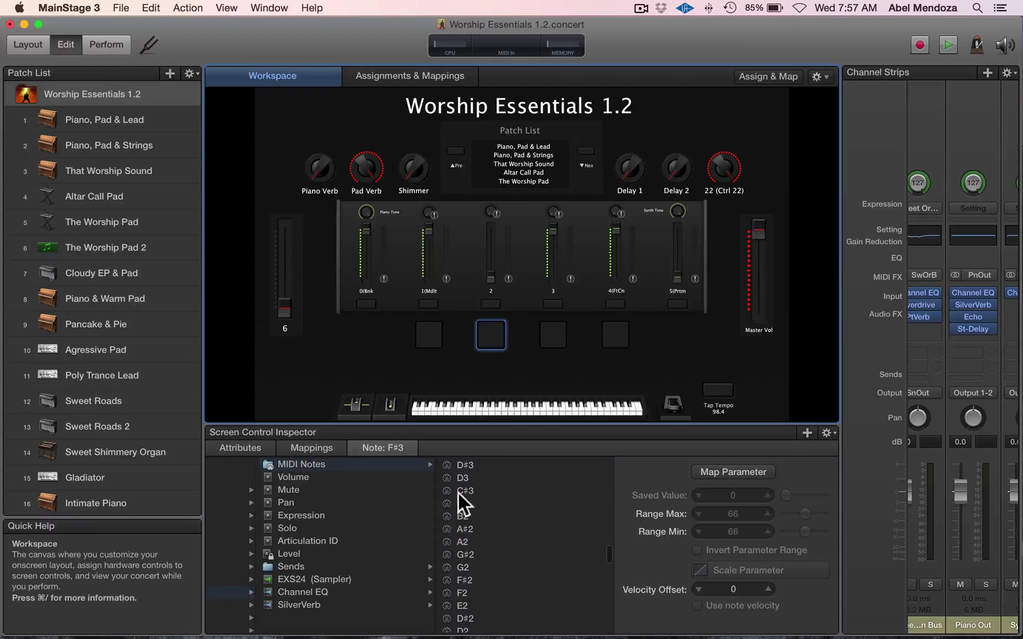
left_click(456, 479)
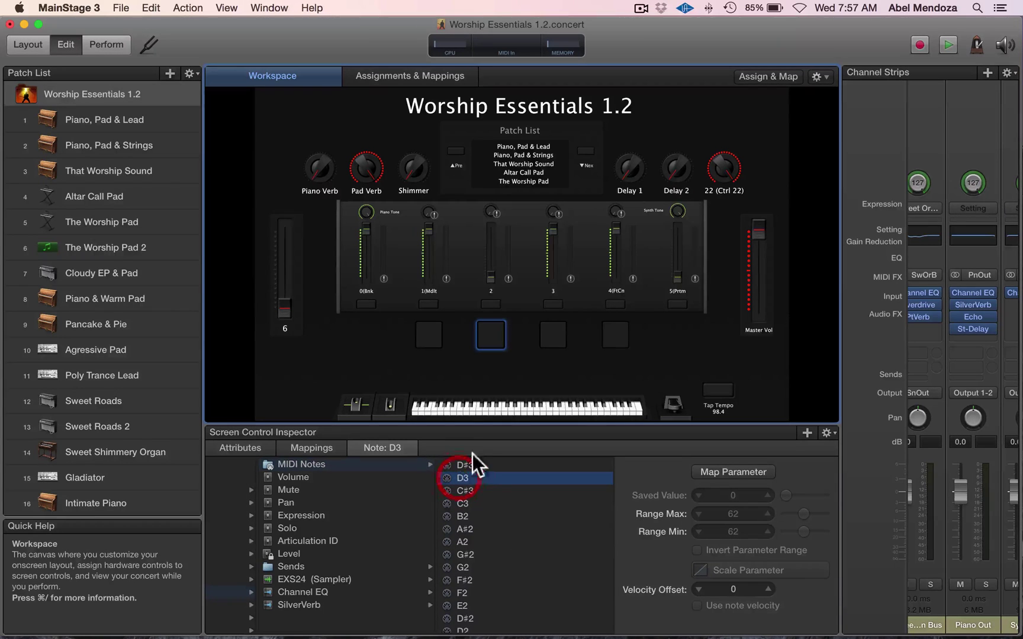
- Map the third drum pad to The Worship Pad MIDI note E3
left_click(556, 335)
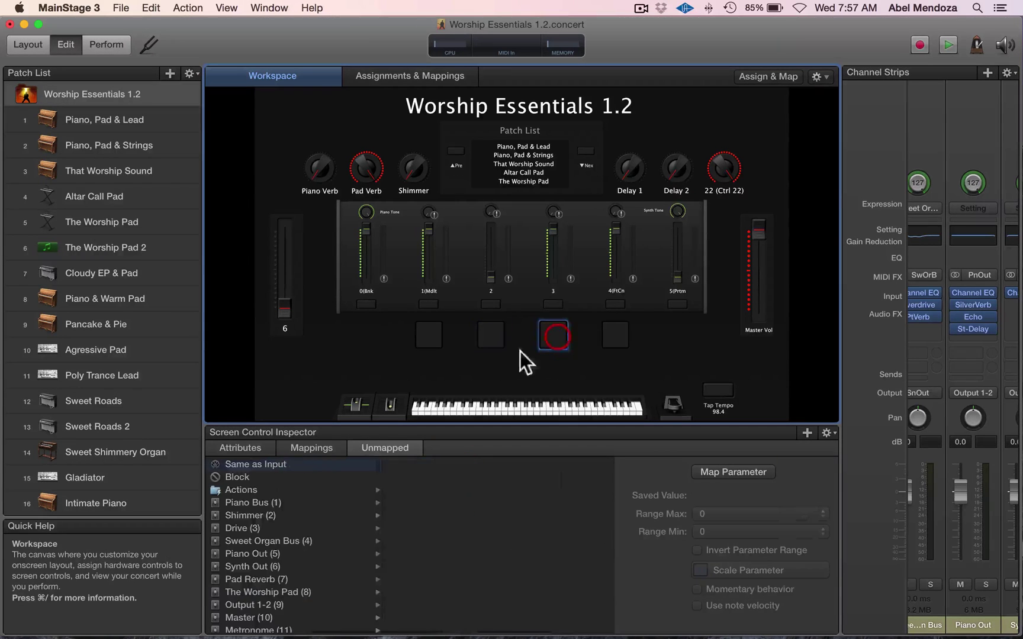
left_click(265, 589)
left_click(429, 461)
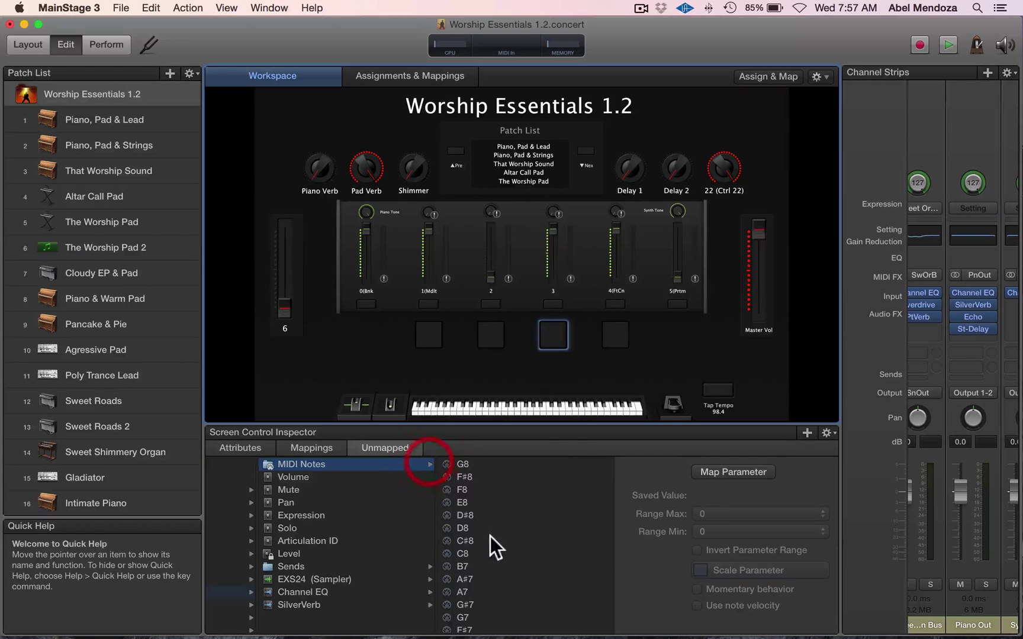
scroll(481, 544, "down", 10)
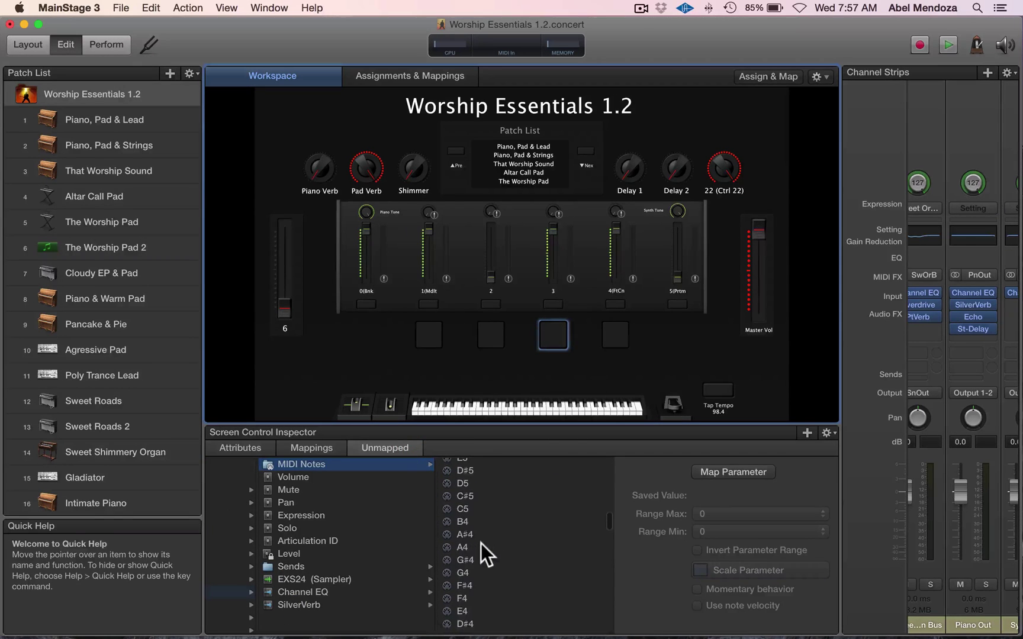
scroll(474, 569, "down", 3)
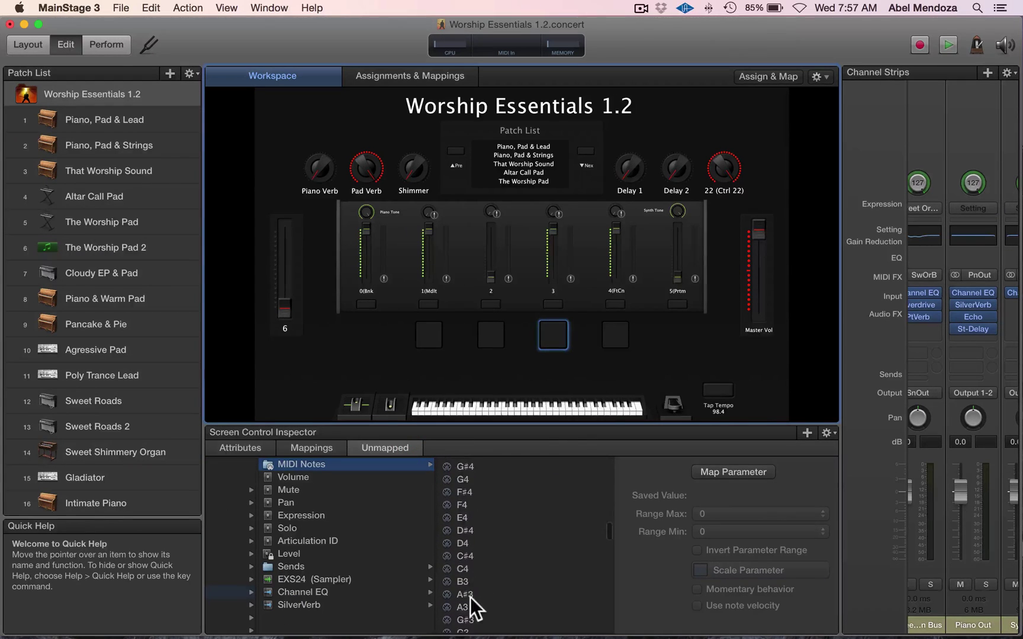
scroll(485, 575, "down", 2)
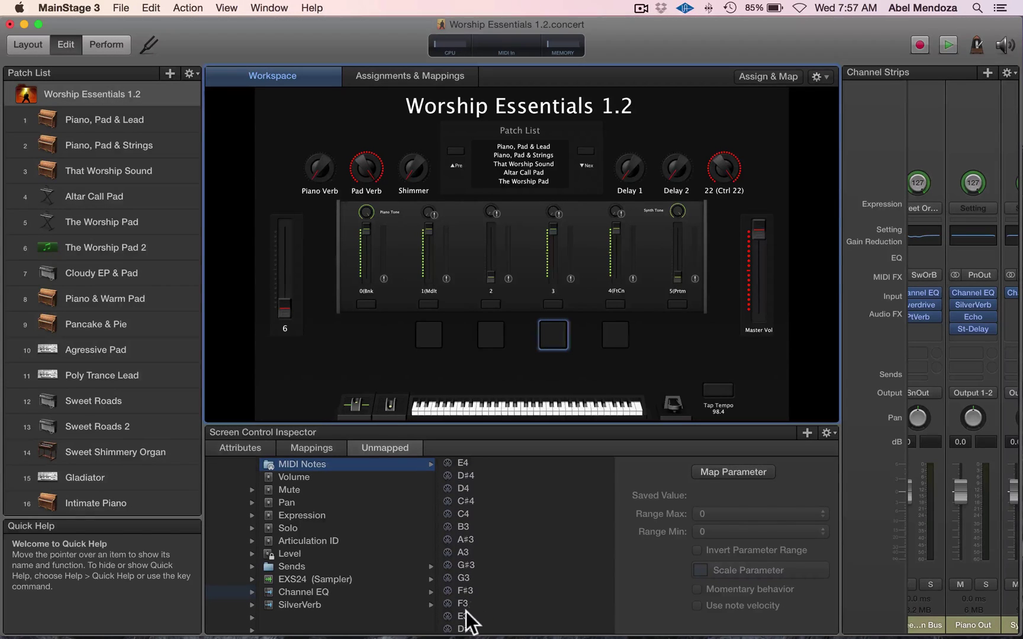
left_click(465, 615)
- Target The Worship Pad for the fourth drum pad and scroll its note list to F3
left_click(616, 325)
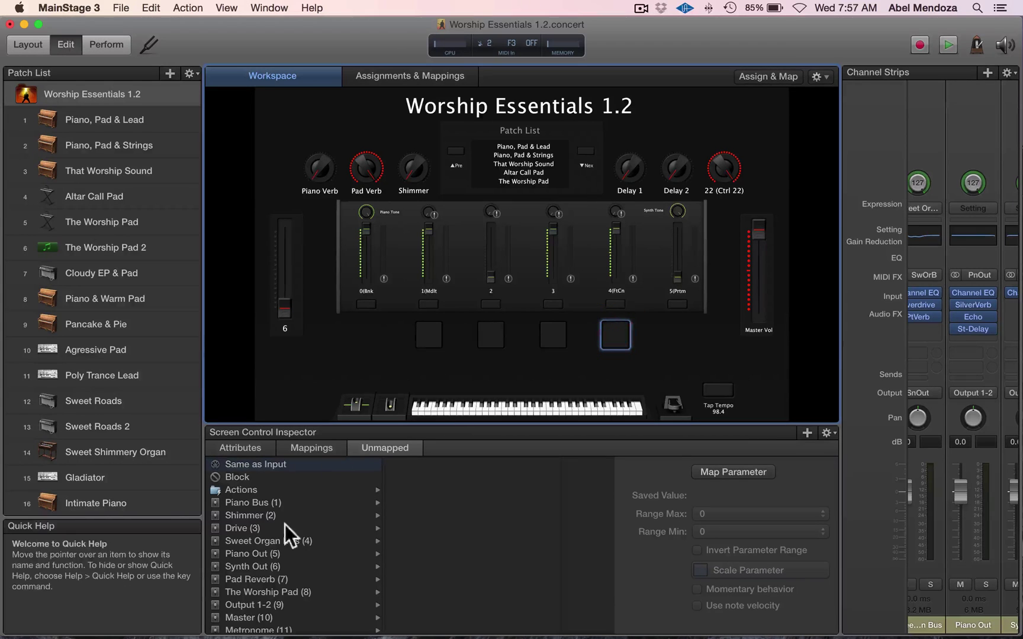
left_click(257, 594)
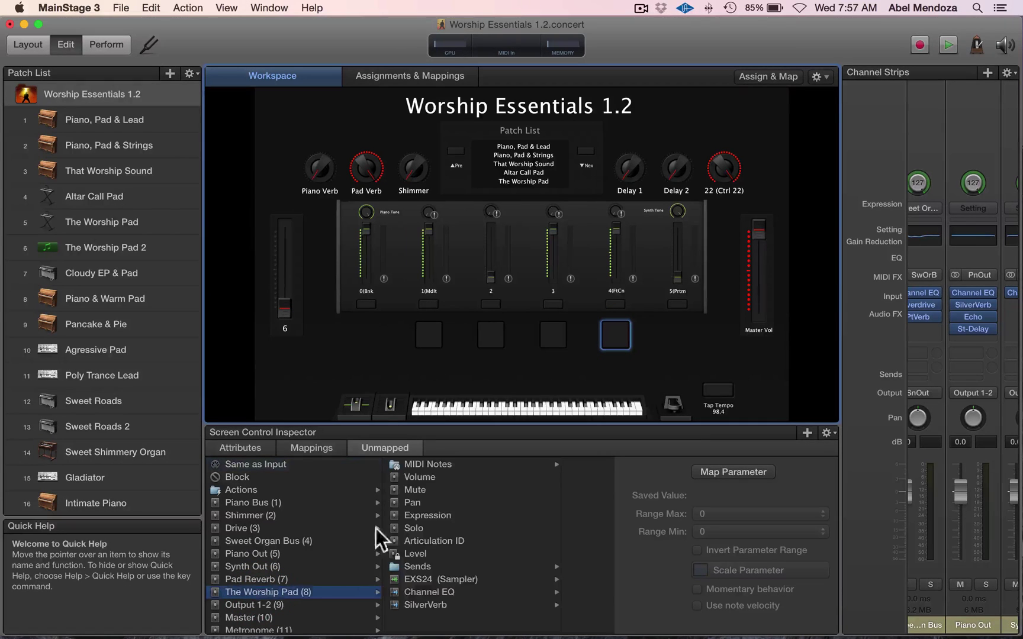
left_click(421, 464)
scroll(469, 554, "down", 3)
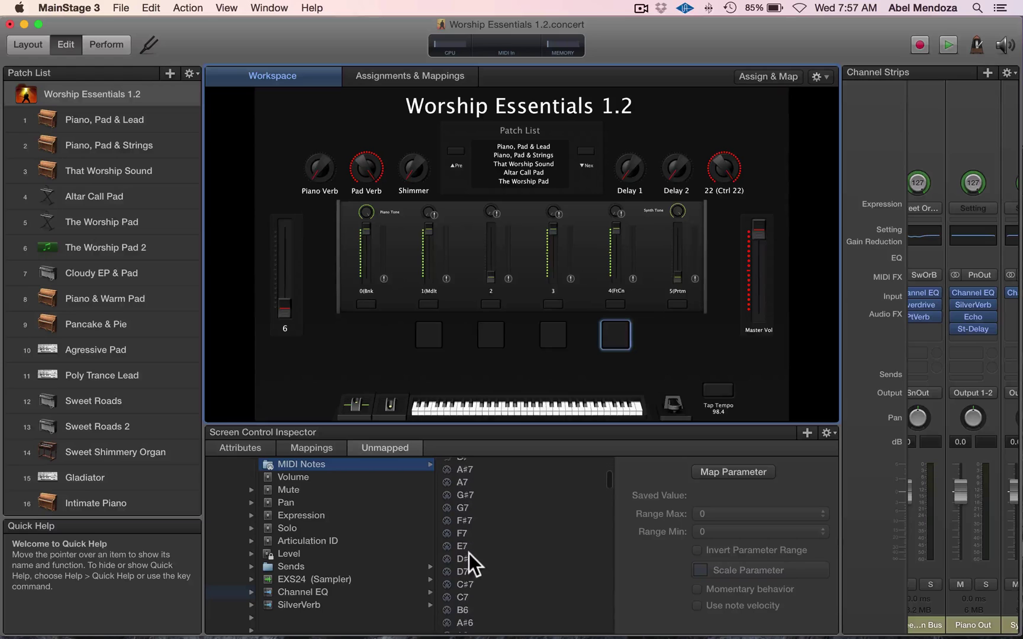
scroll(469, 554, "down", 5)
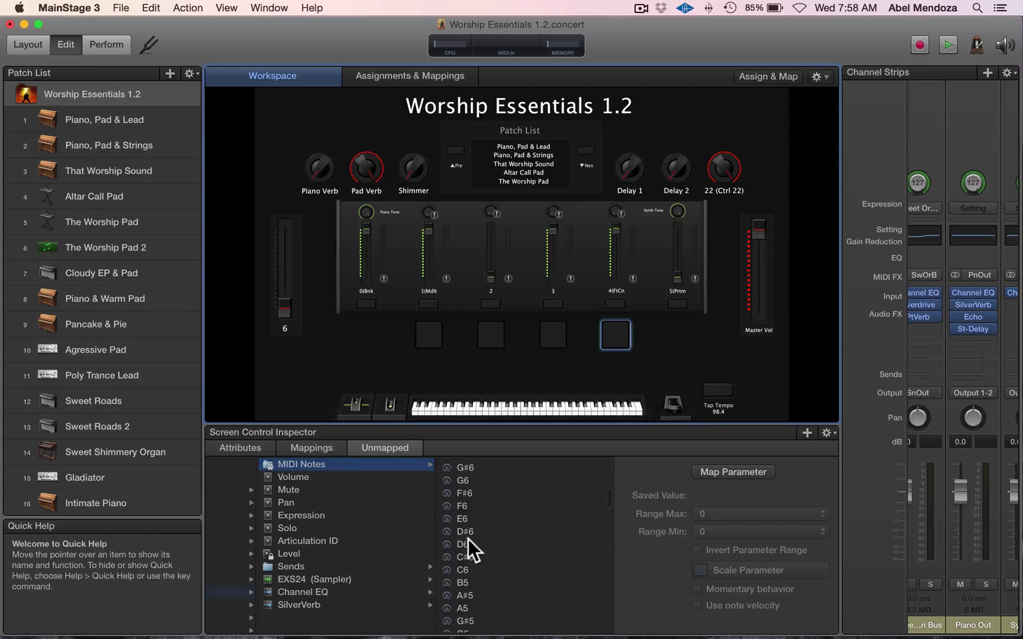
scroll(471, 527, "down", 10)
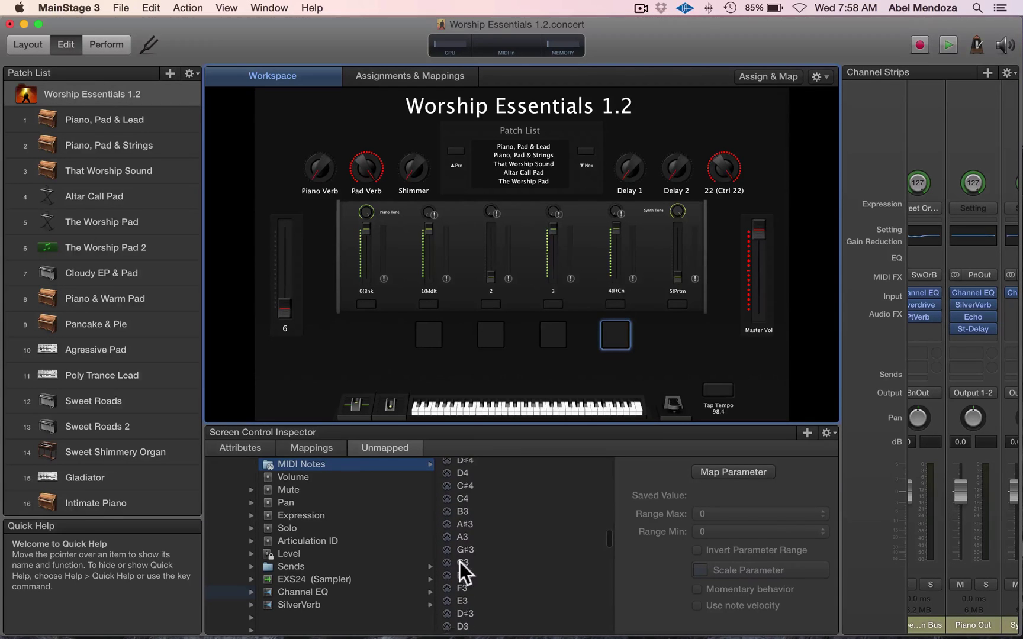
- Load Piano, Pad & Lead from the concert, then advance to Piano, Pad & Strings
left_click(95, 90)
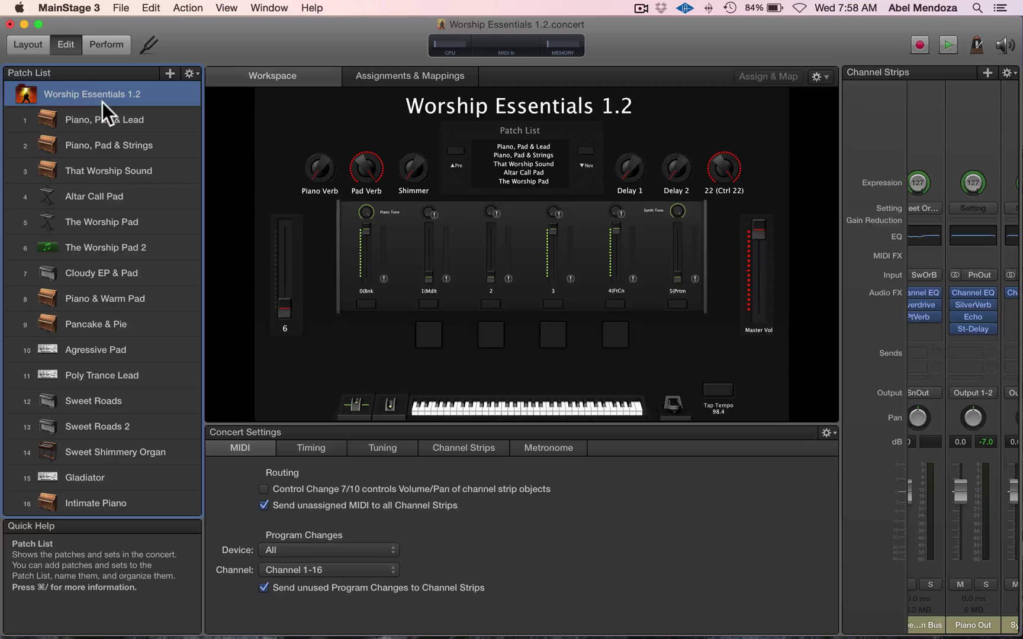
left_click(100, 115)
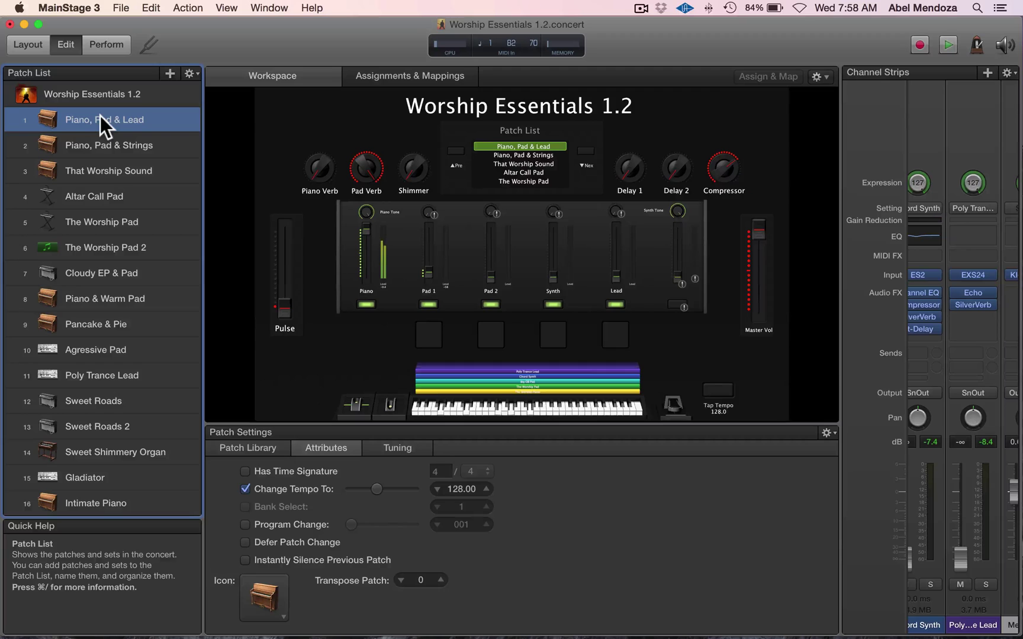
key("Down")
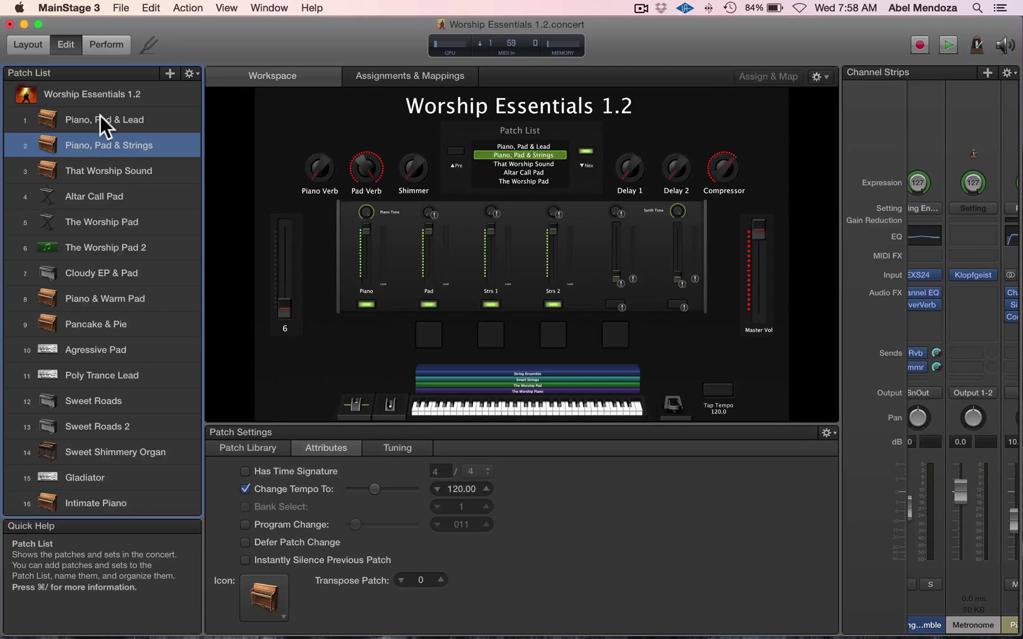